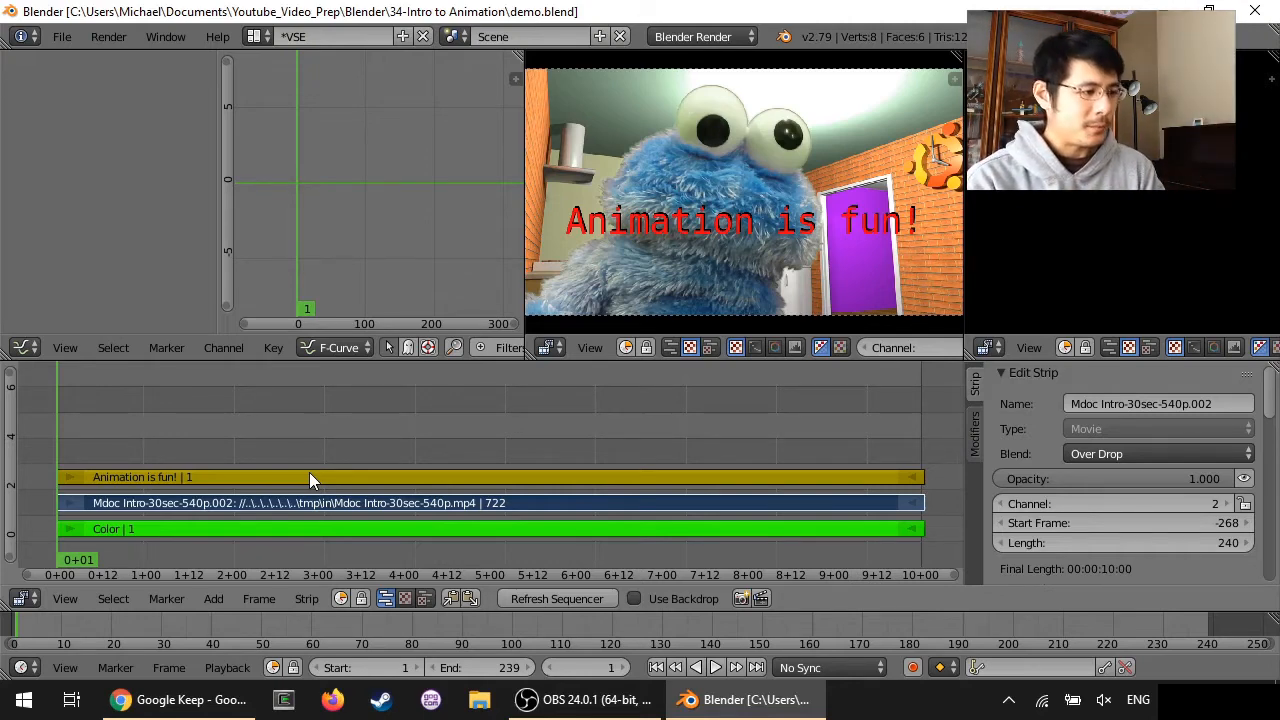
Play the sequence to preview the movie strip, stop playback, and return to frame 1
click(715, 667)
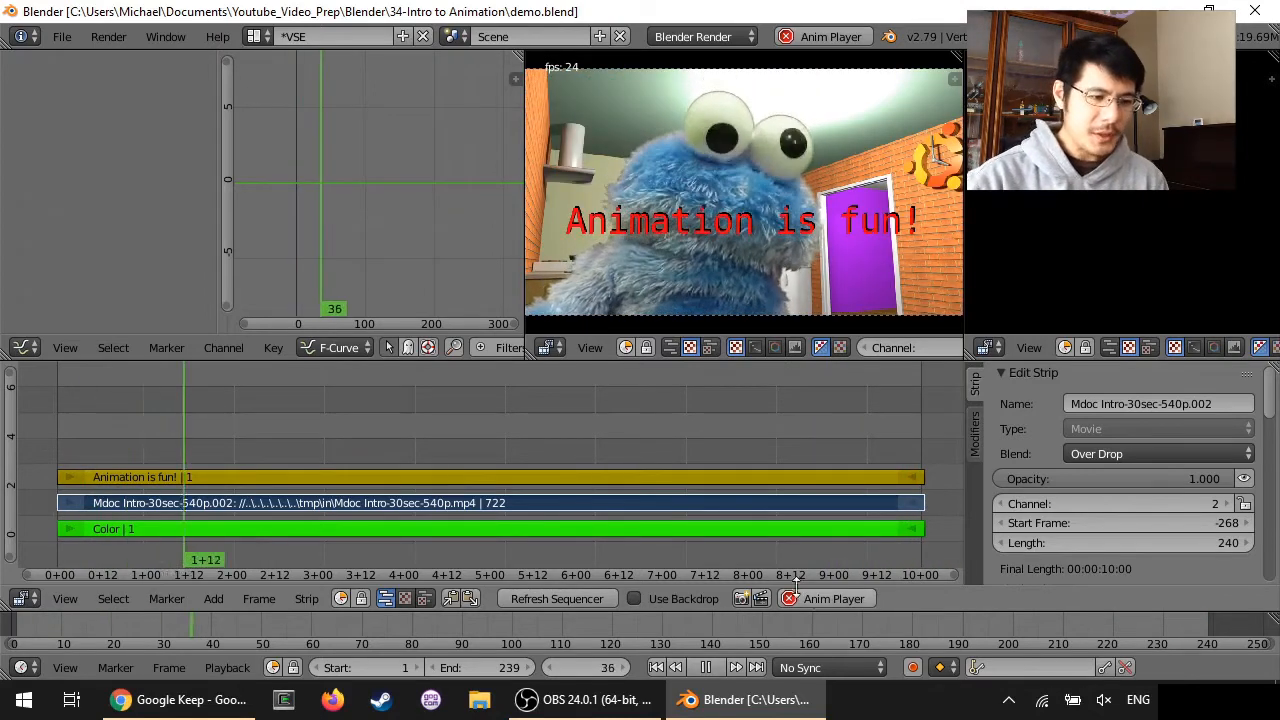
click(828, 600)
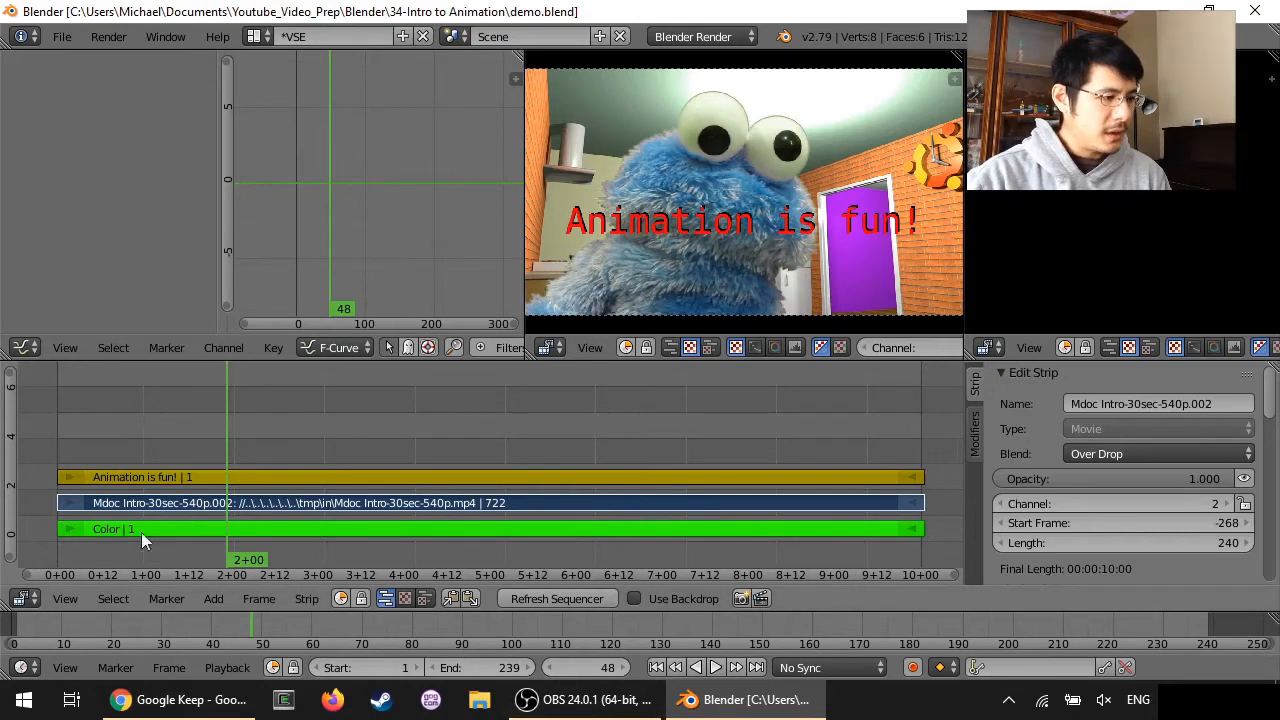
click(656, 667)
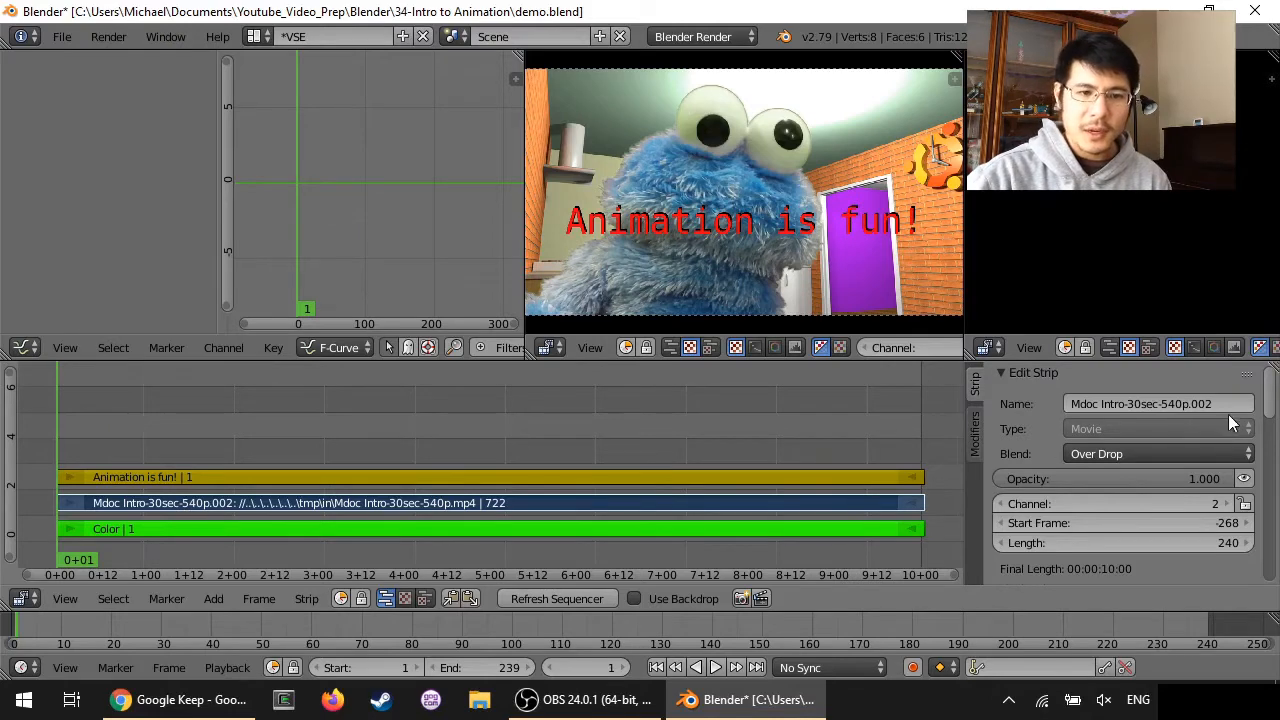
Enable Image Offset on the movie strip and insert a keyframe for its X offset of 0 at frame 1
drag(1270, 408, 1274, 487)
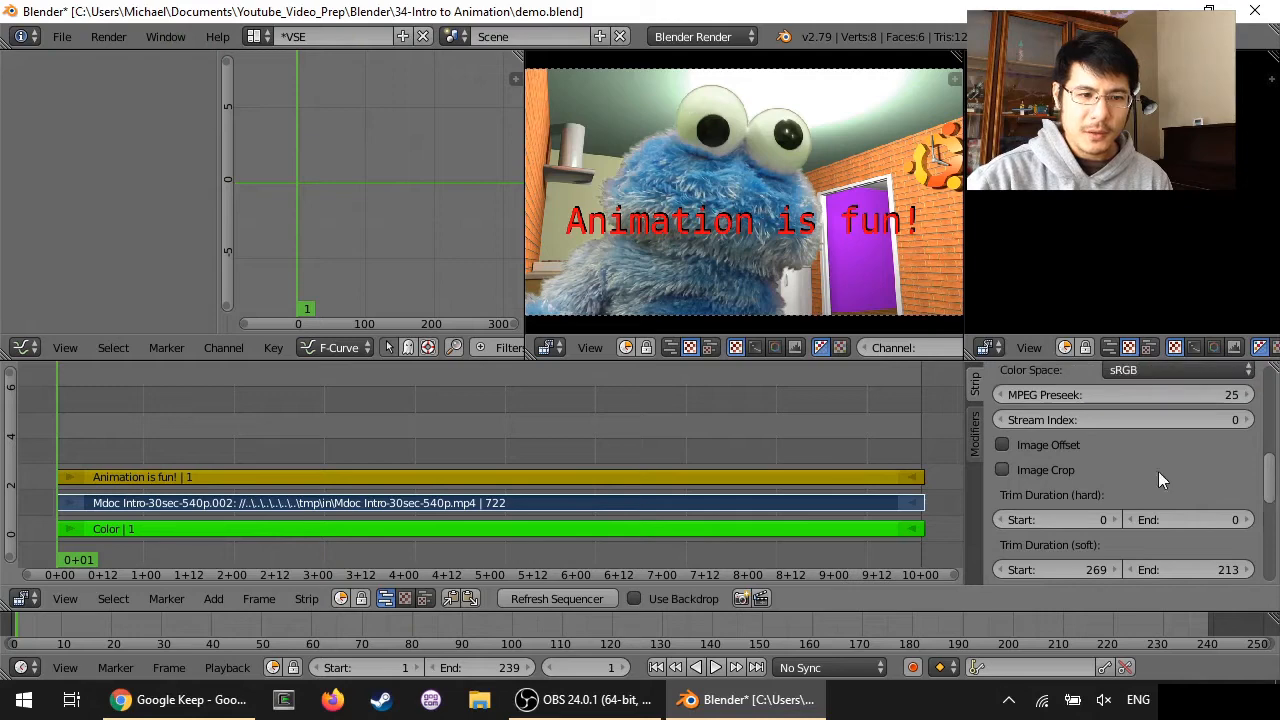
click(1038, 445)
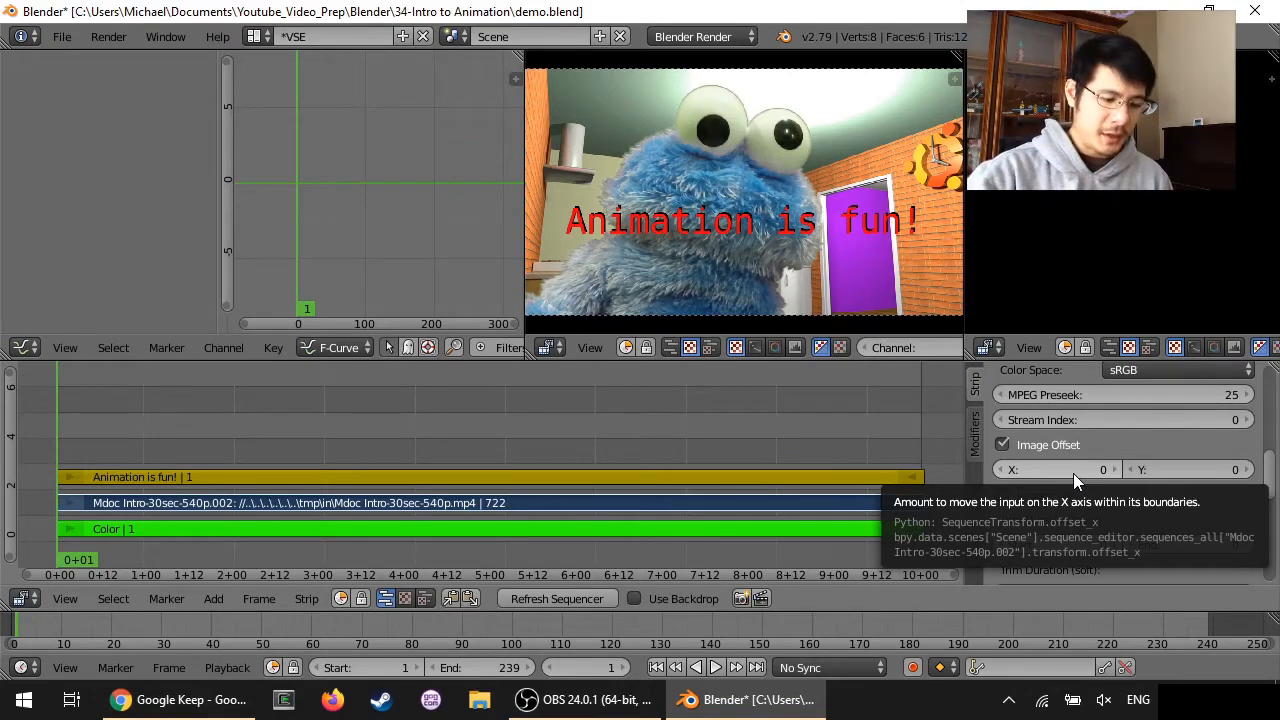
key(i)
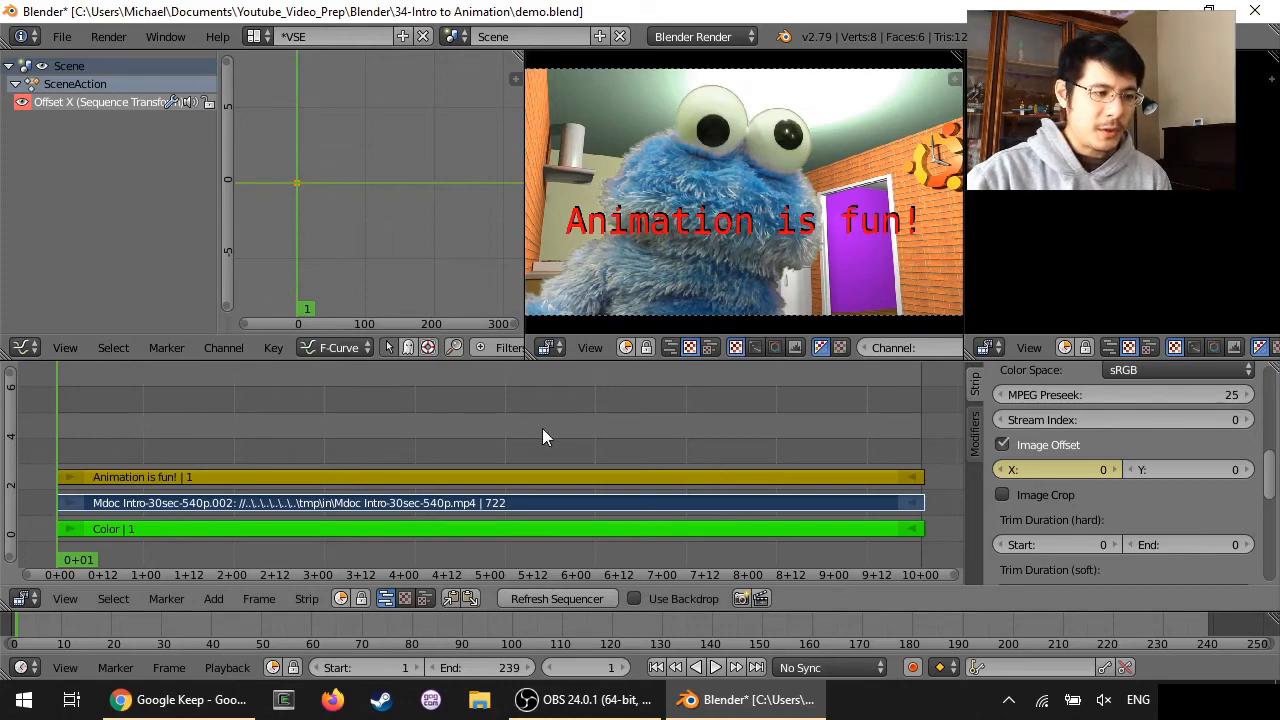
At frame 126, set the movie strip's X image offset to 510 and insert a keyframe for it
click(506, 440)
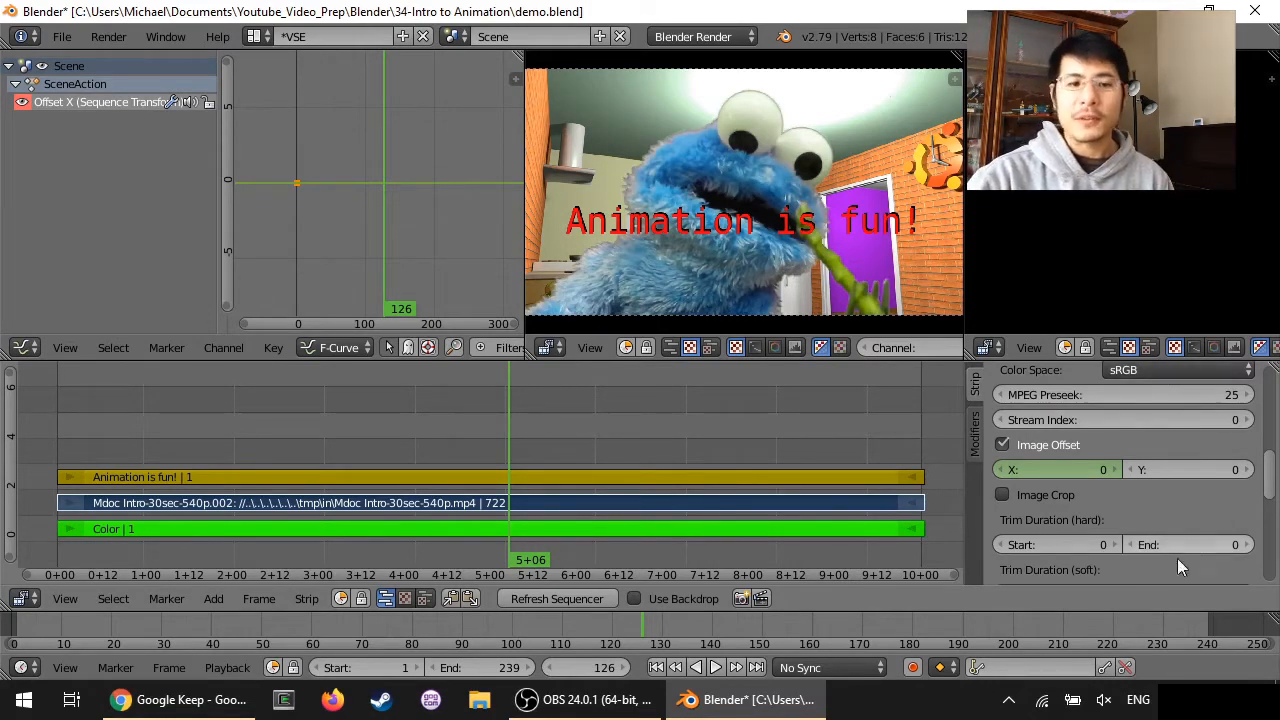
click(1049, 470)
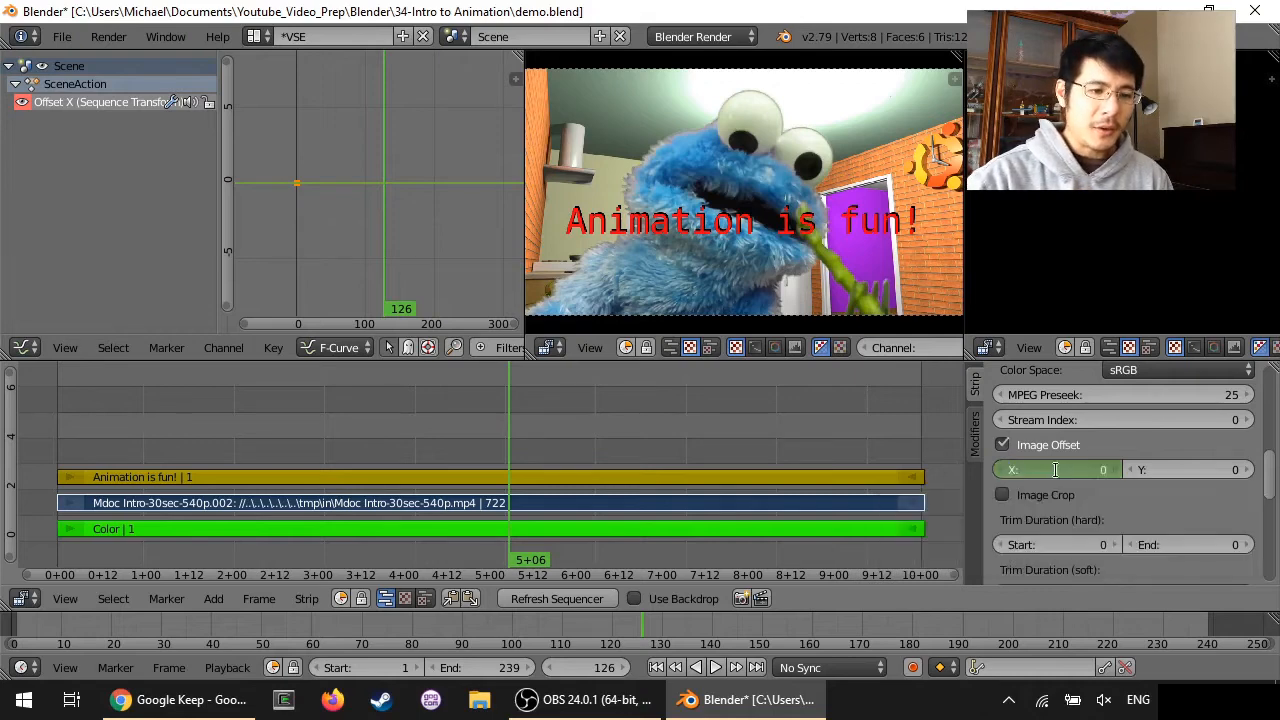
click(1121, 449)
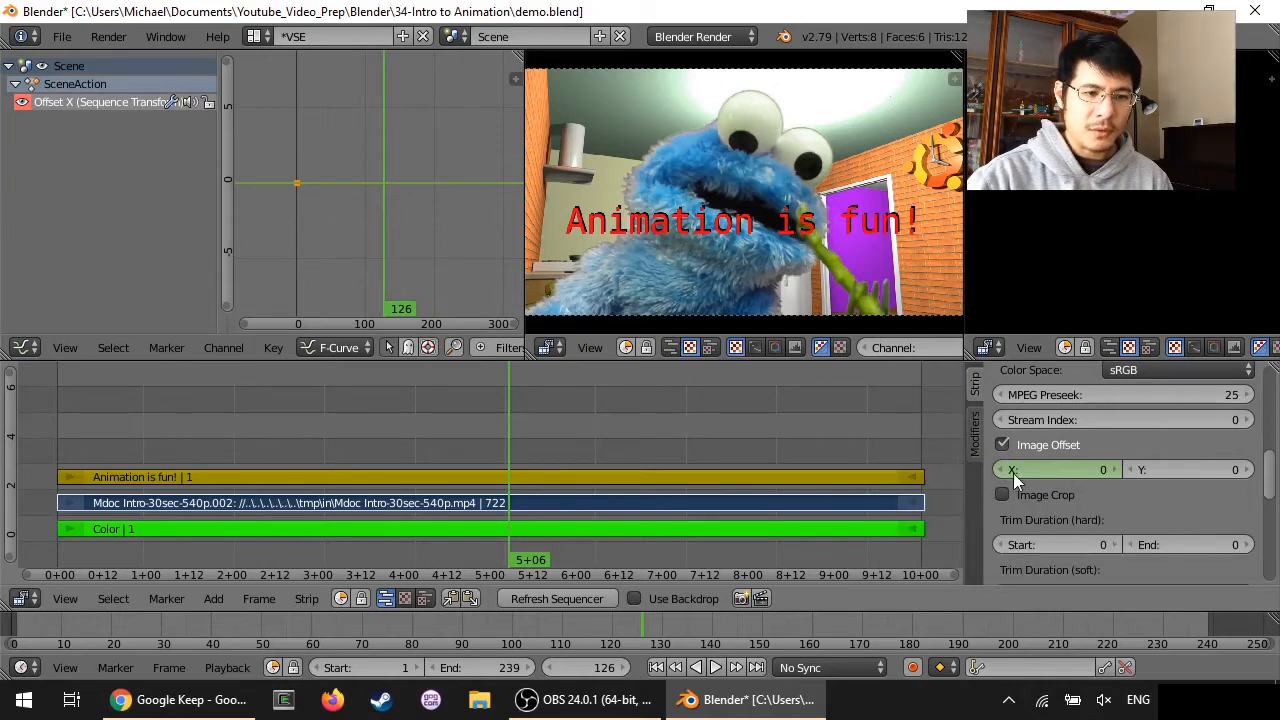
drag(1013, 473, 1150, 473)
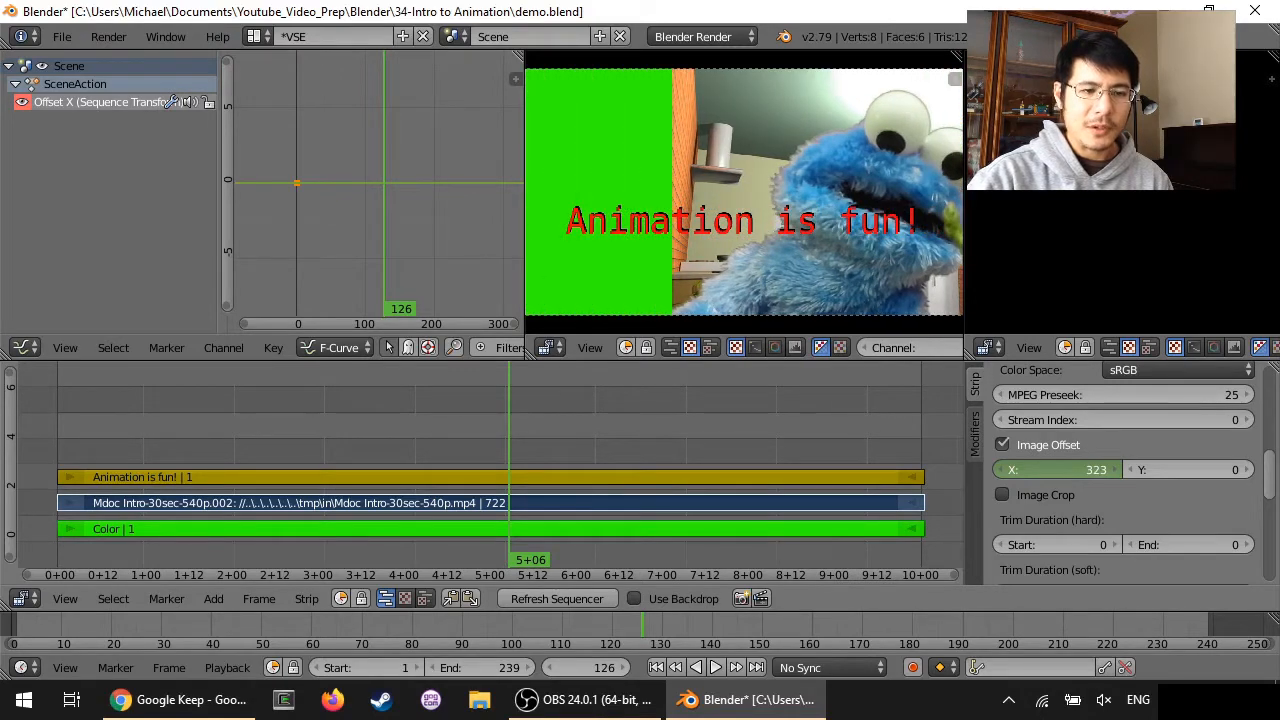
drag(1013, 473, 1200, 473)
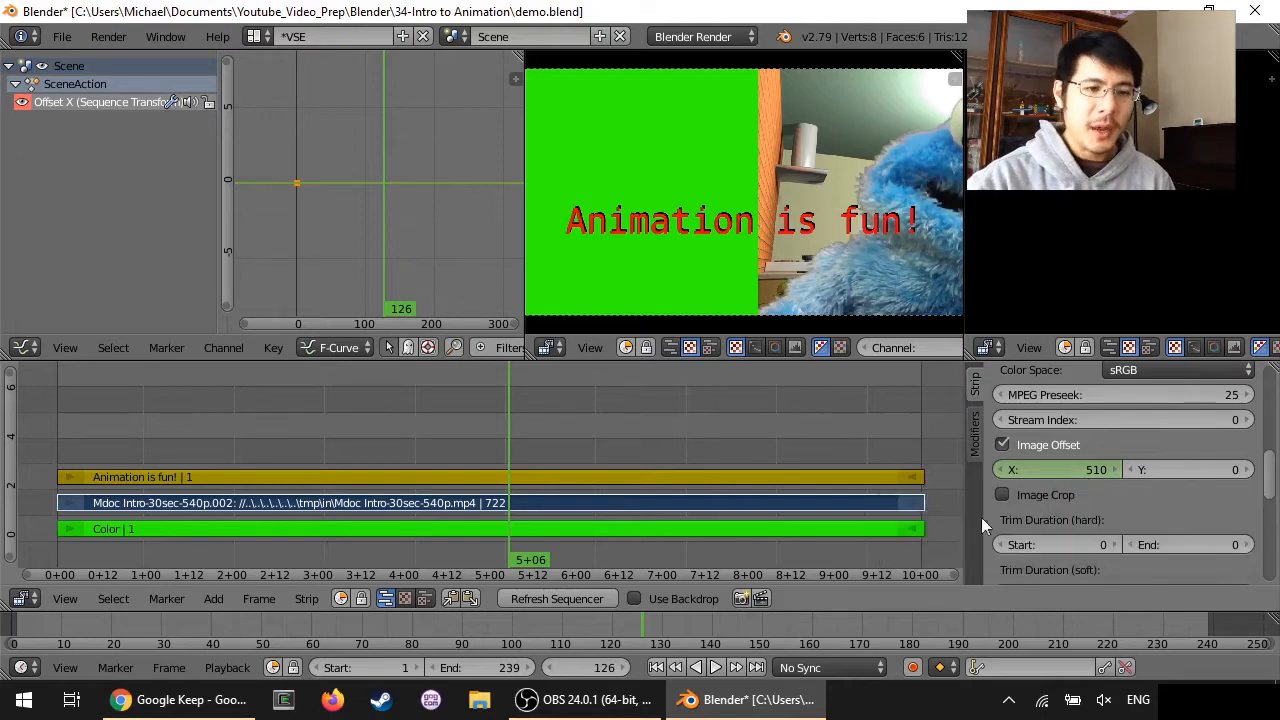
right_click(1062, 471)
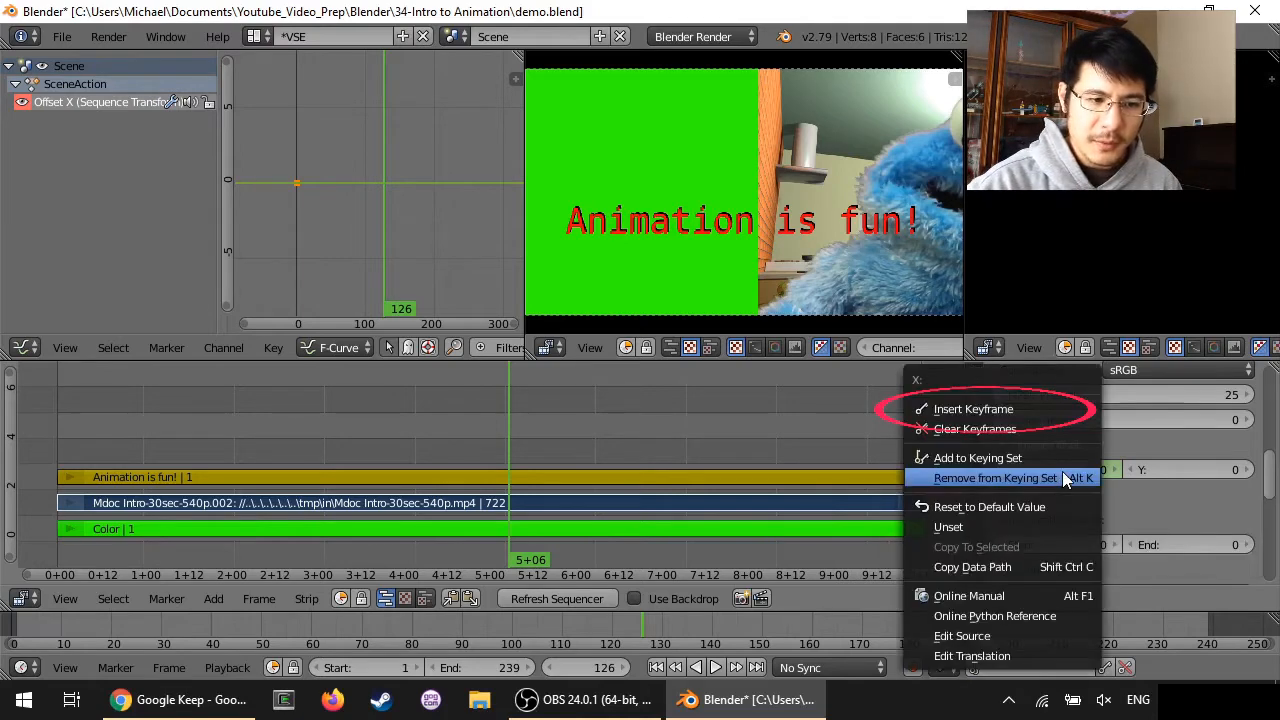
click(997, 406)
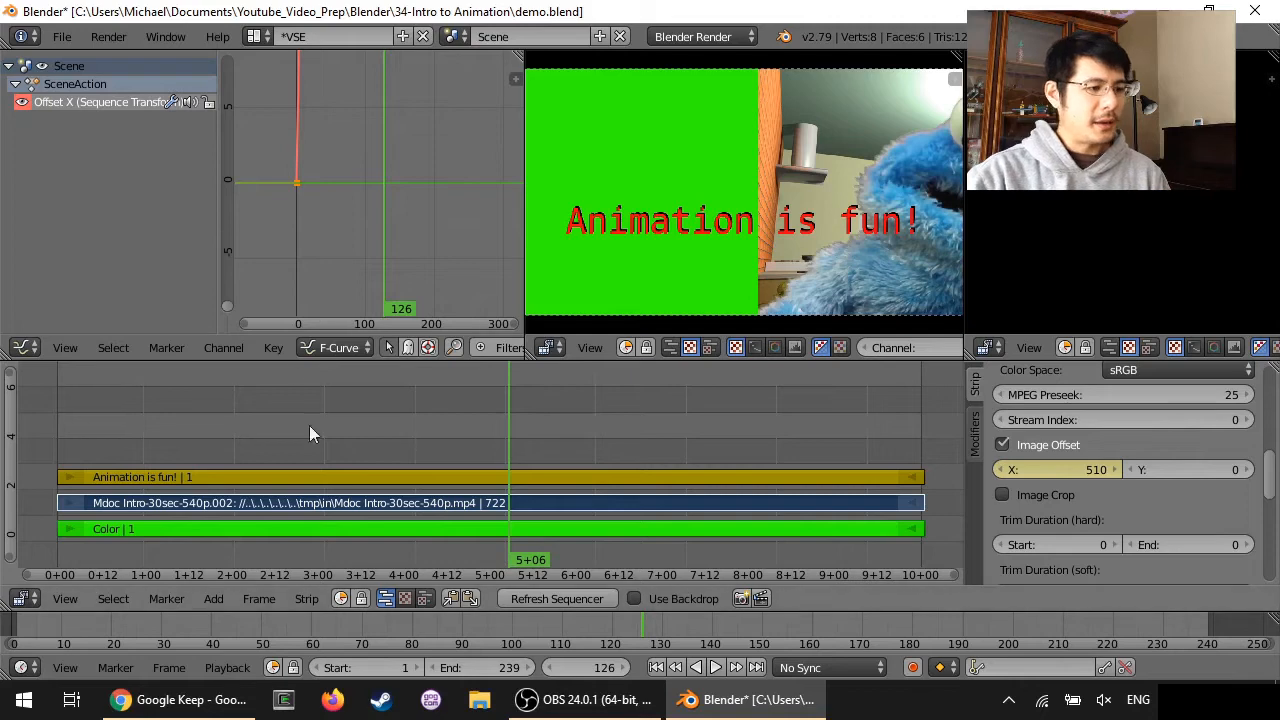
Play back the movie strip's sideways slide from the first frame, stop it, and return to frame 1
click(656, 667)
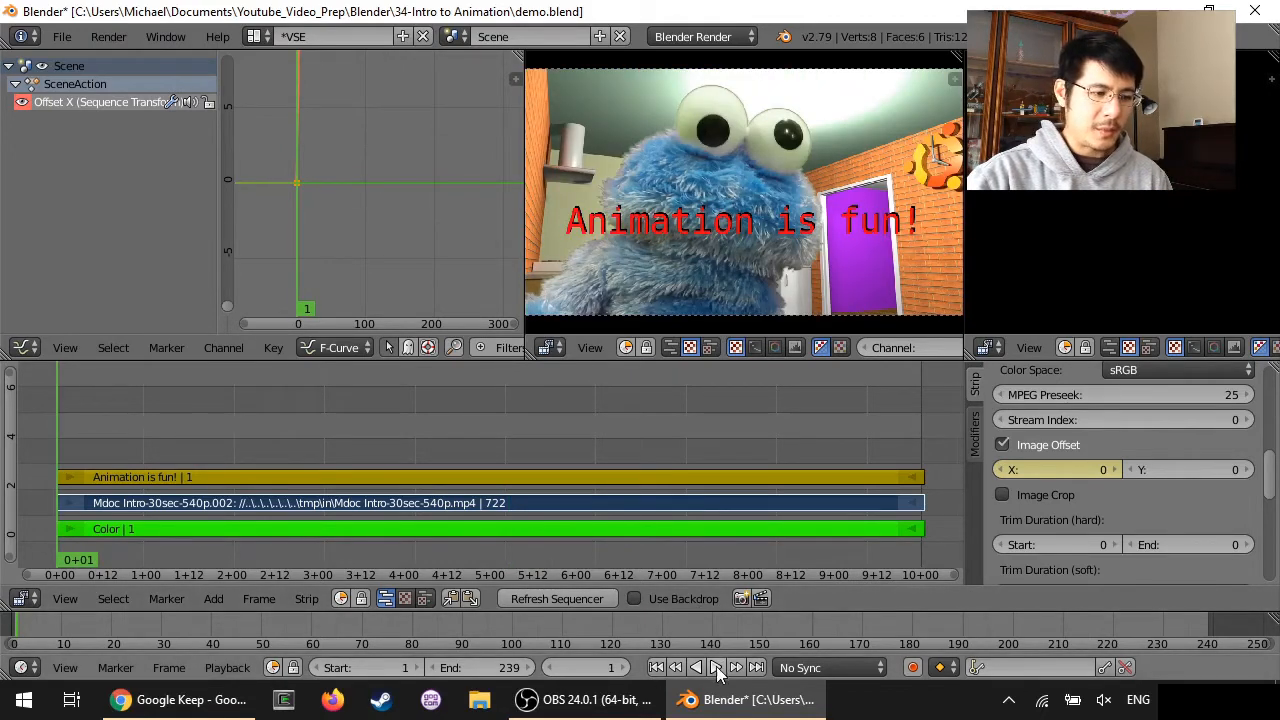
click(716, 668)
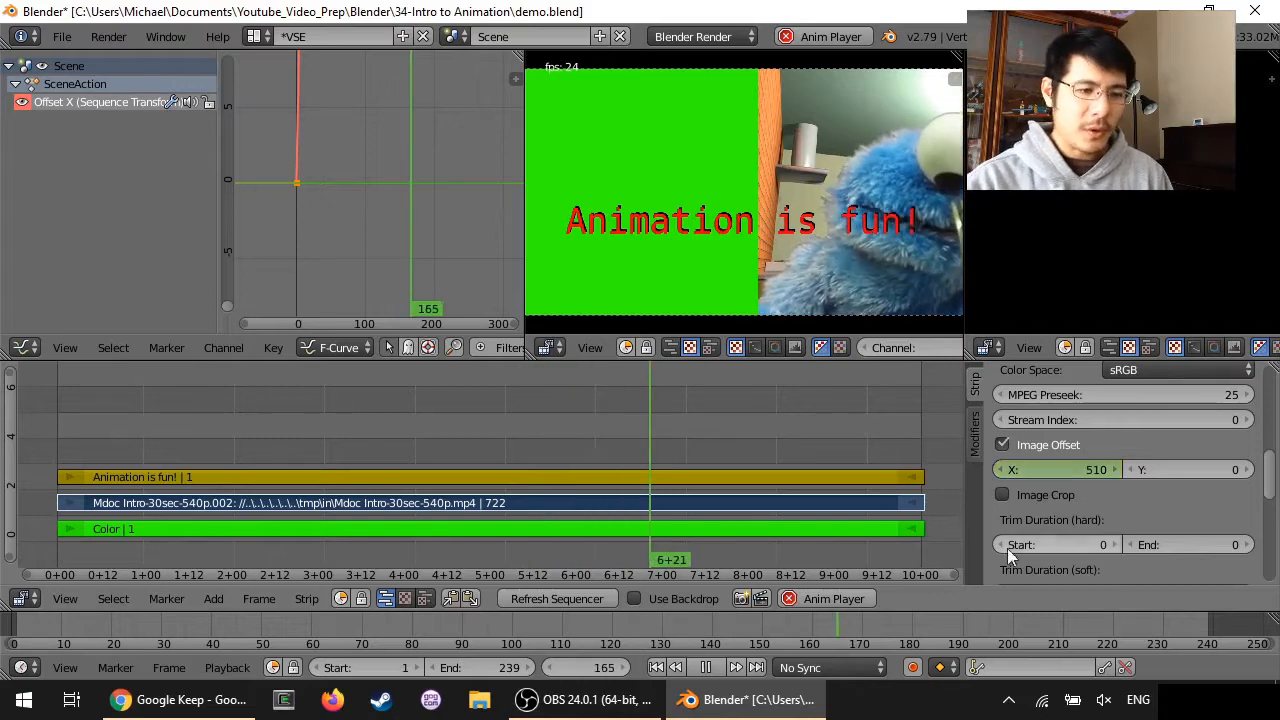
click(811, 599)
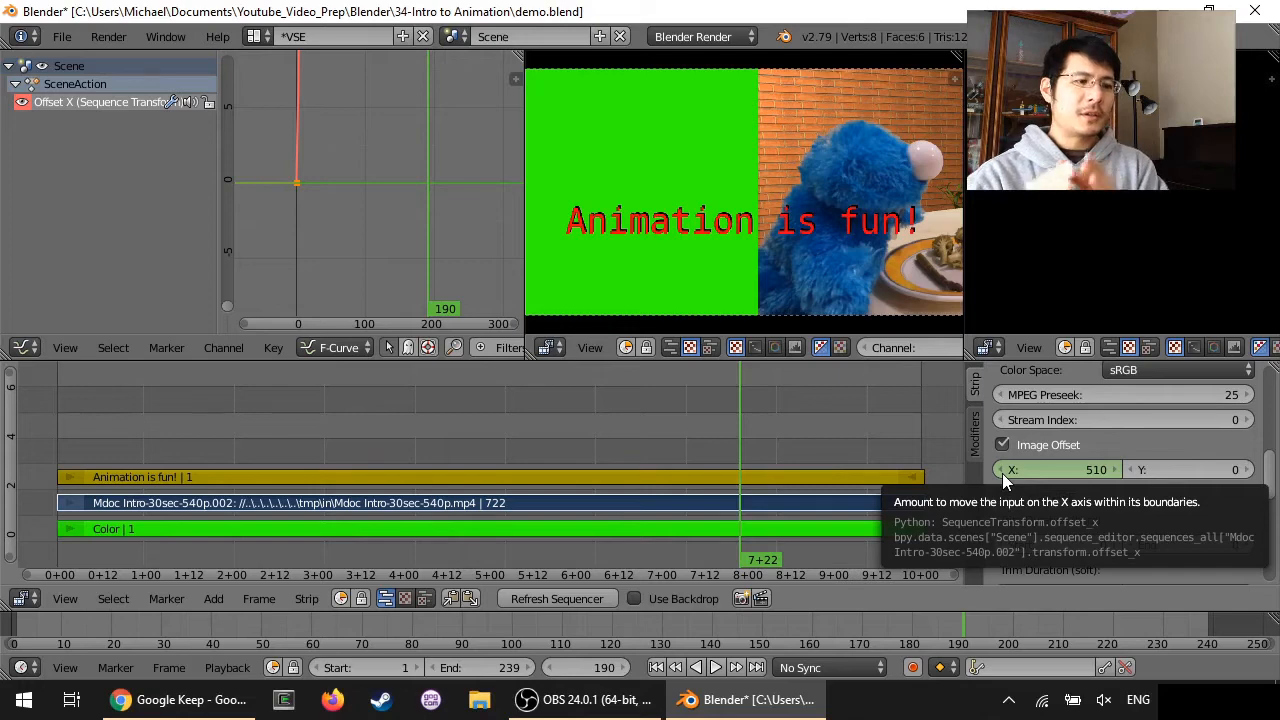
click(656, 667)
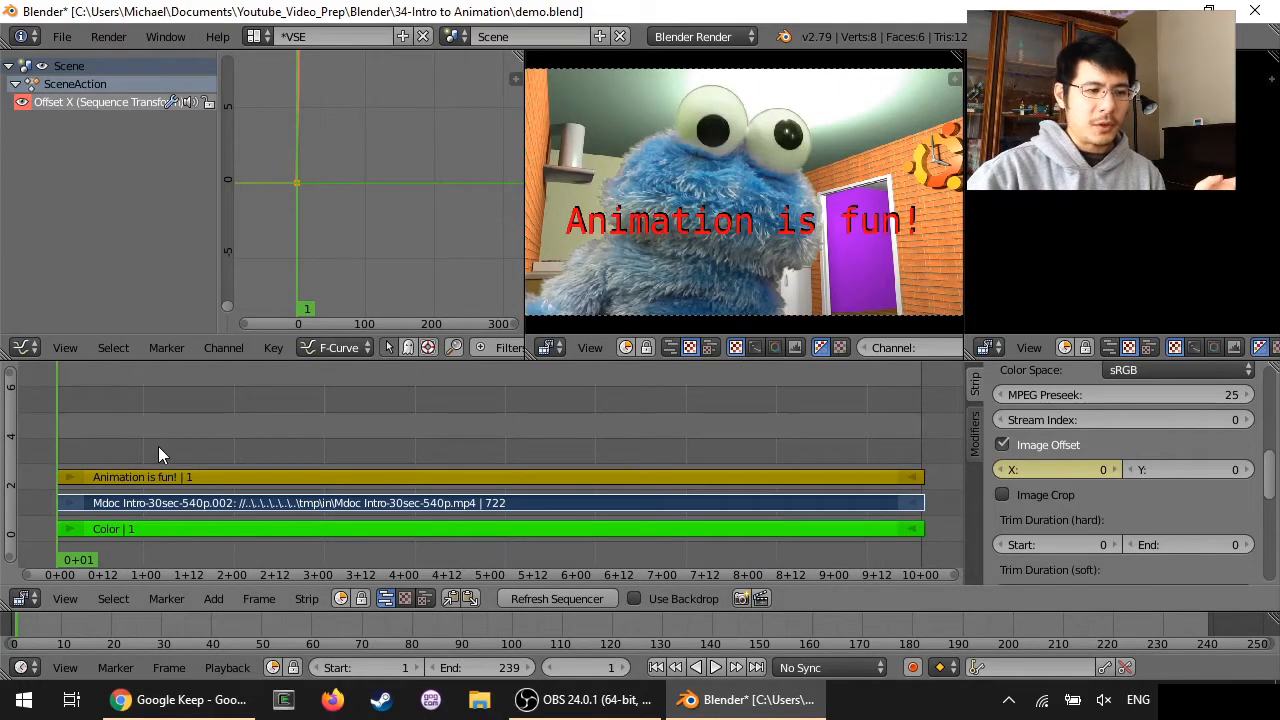
Insert a keyframe at frame 170 that holds the movie strip's X image offset at 510
drag(448, 442, 524, 441)
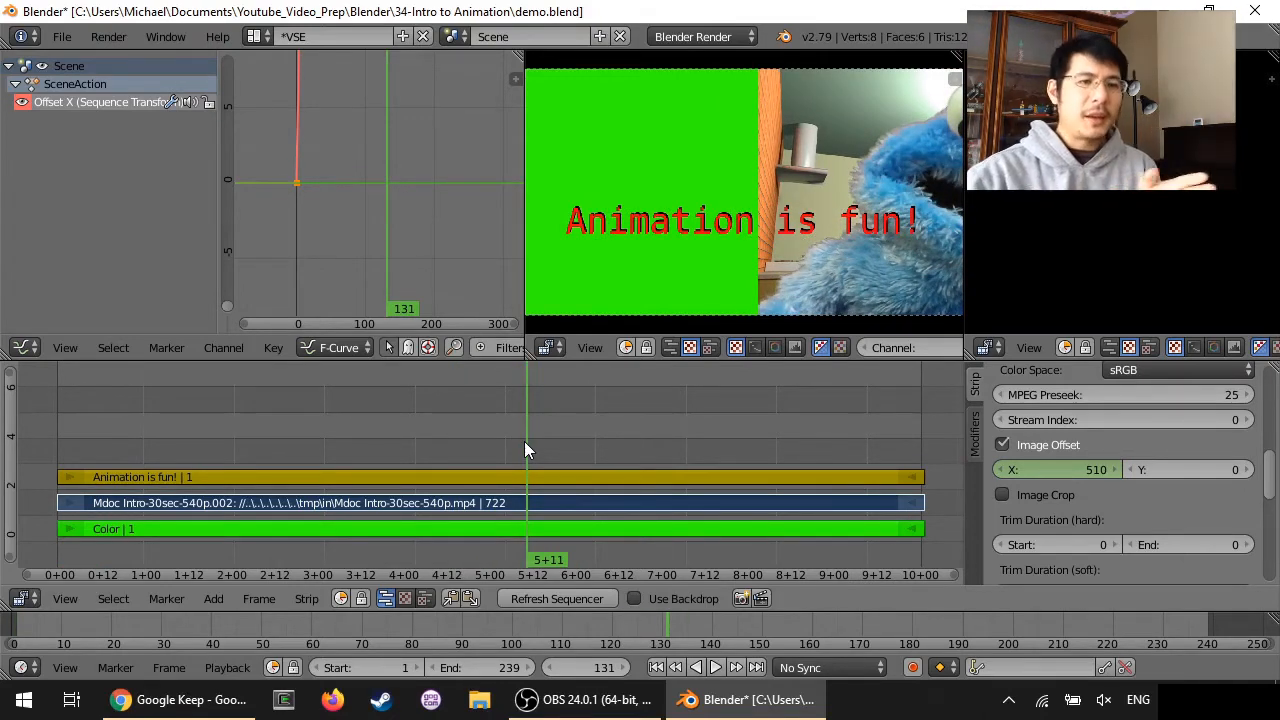
click(667, 435)
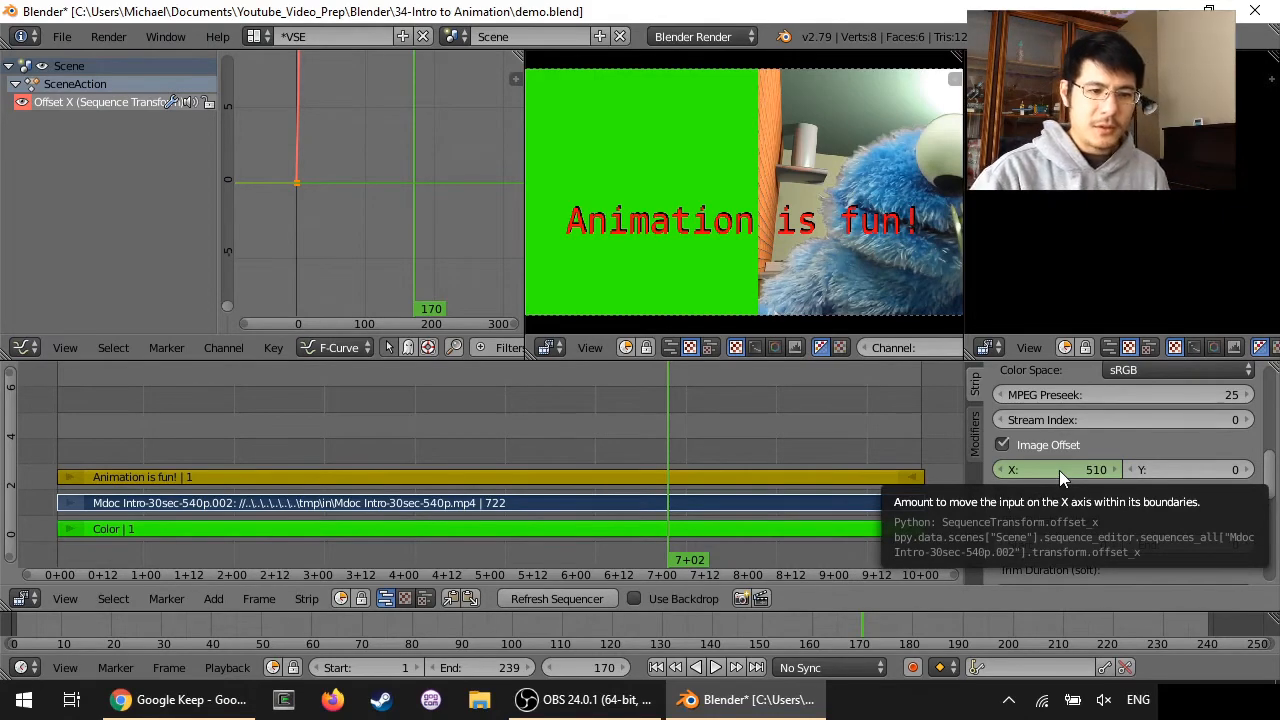
key(i)
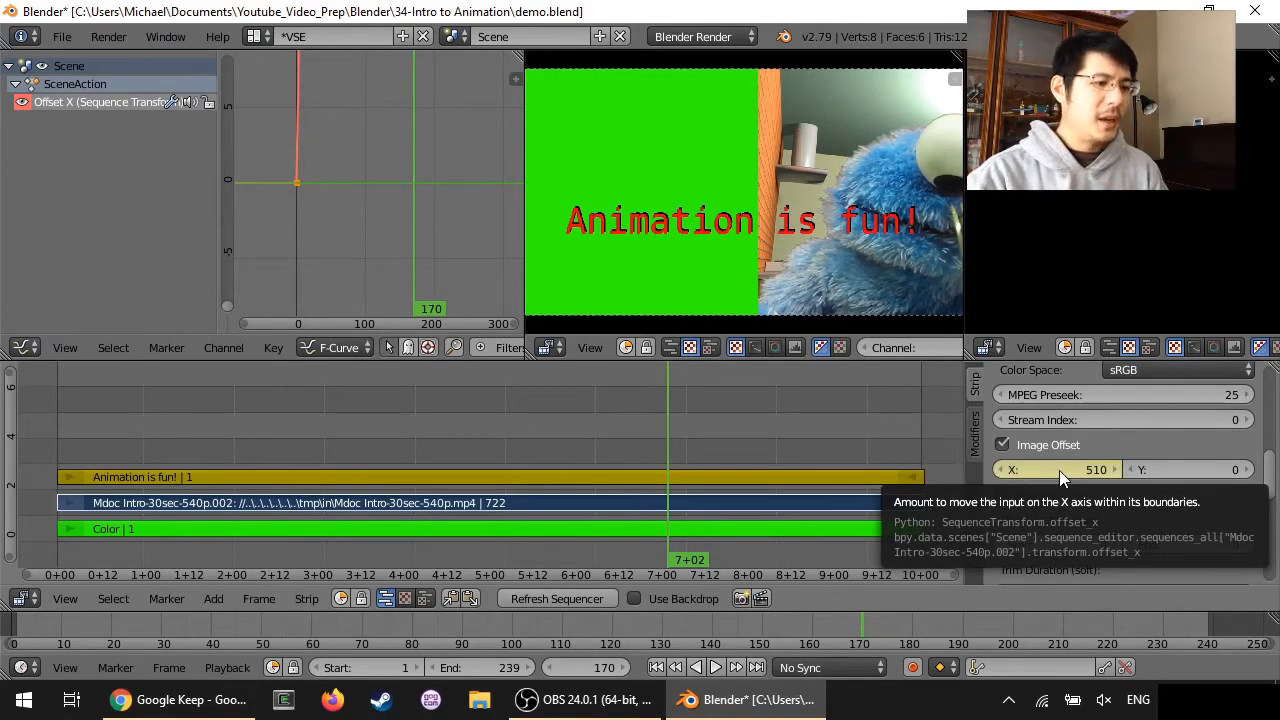
At frame 219, set the movie strip's X image offset to 0 and insert a keyframe for it
key(alt+a)
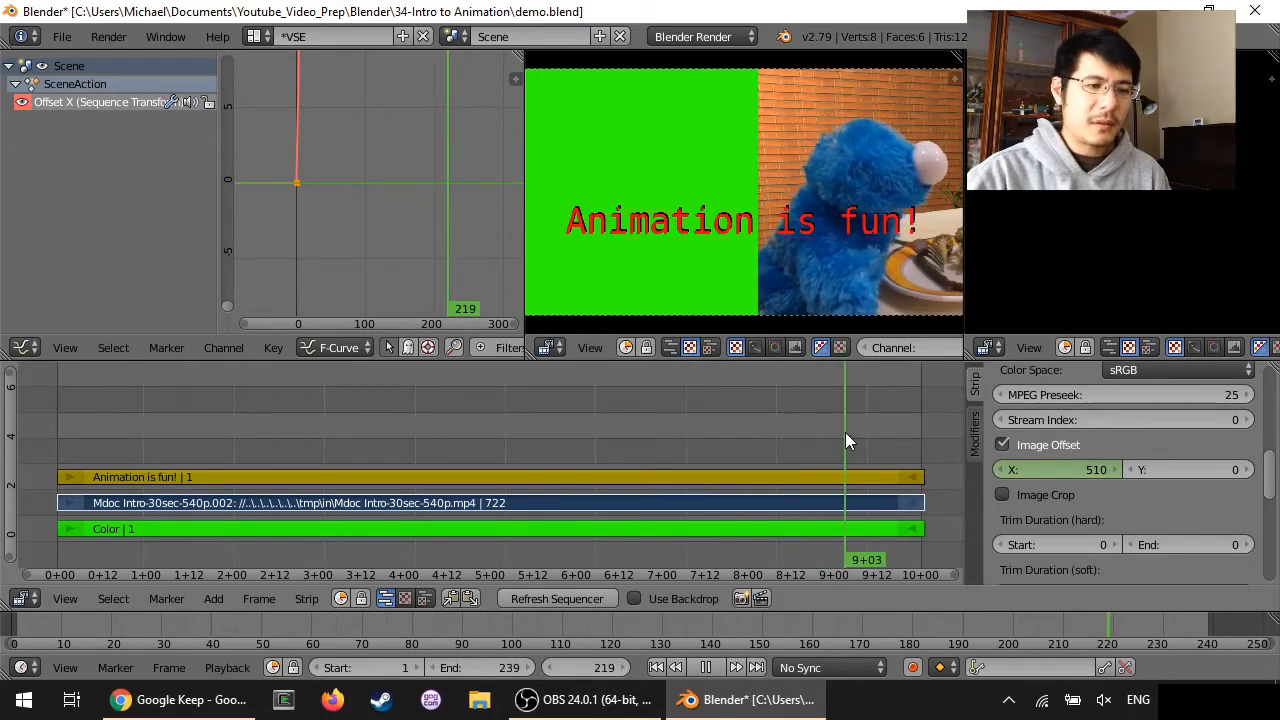
key(alt+a)
click(1069, 473)
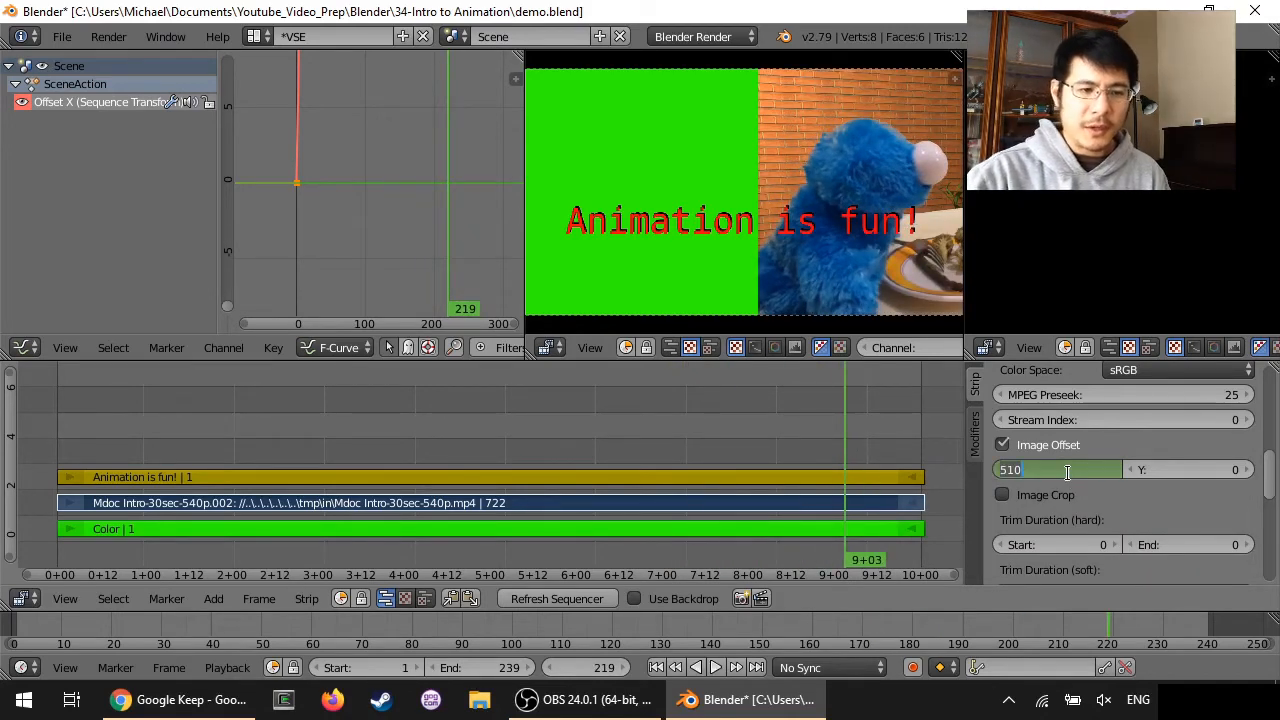
text(0)
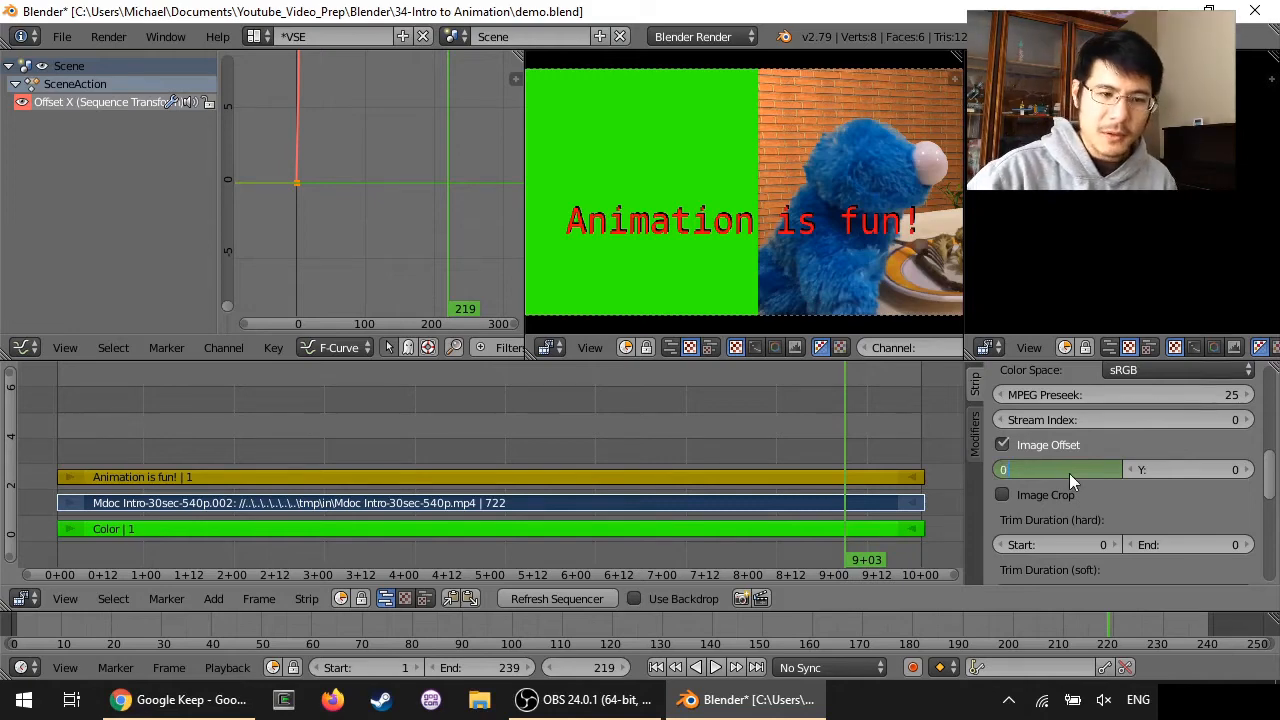
key(Return)
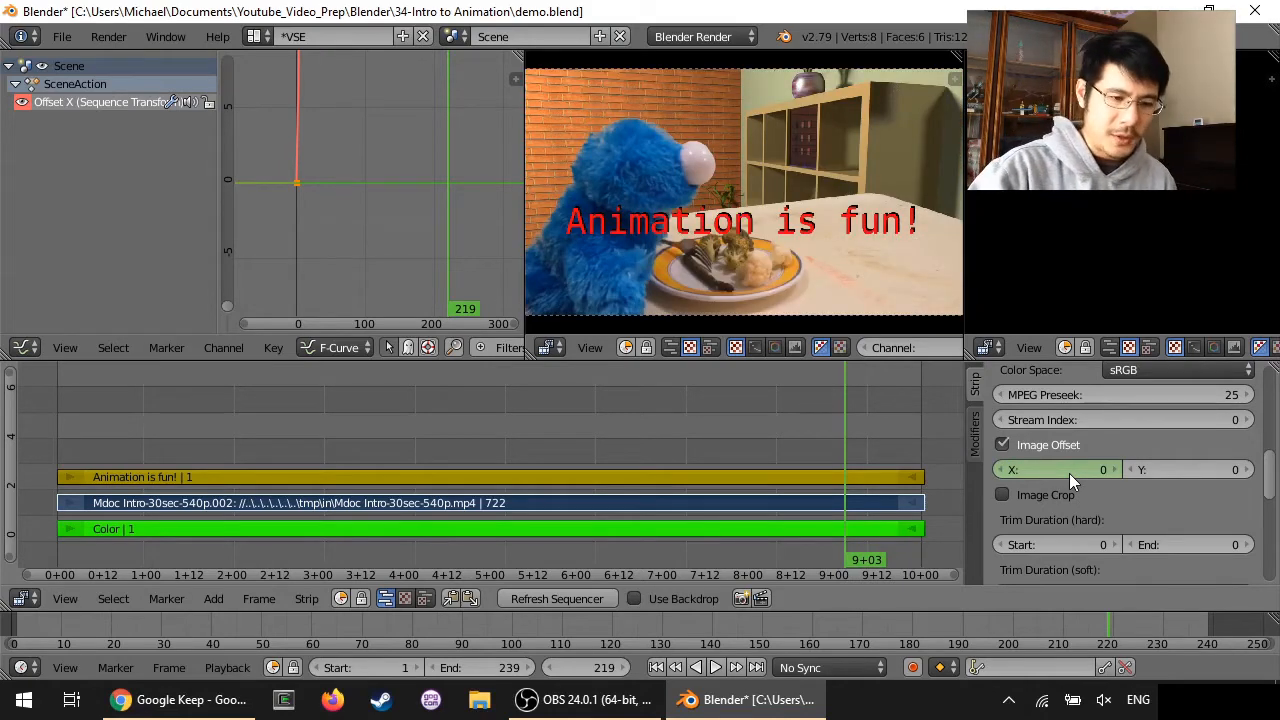
key(i)
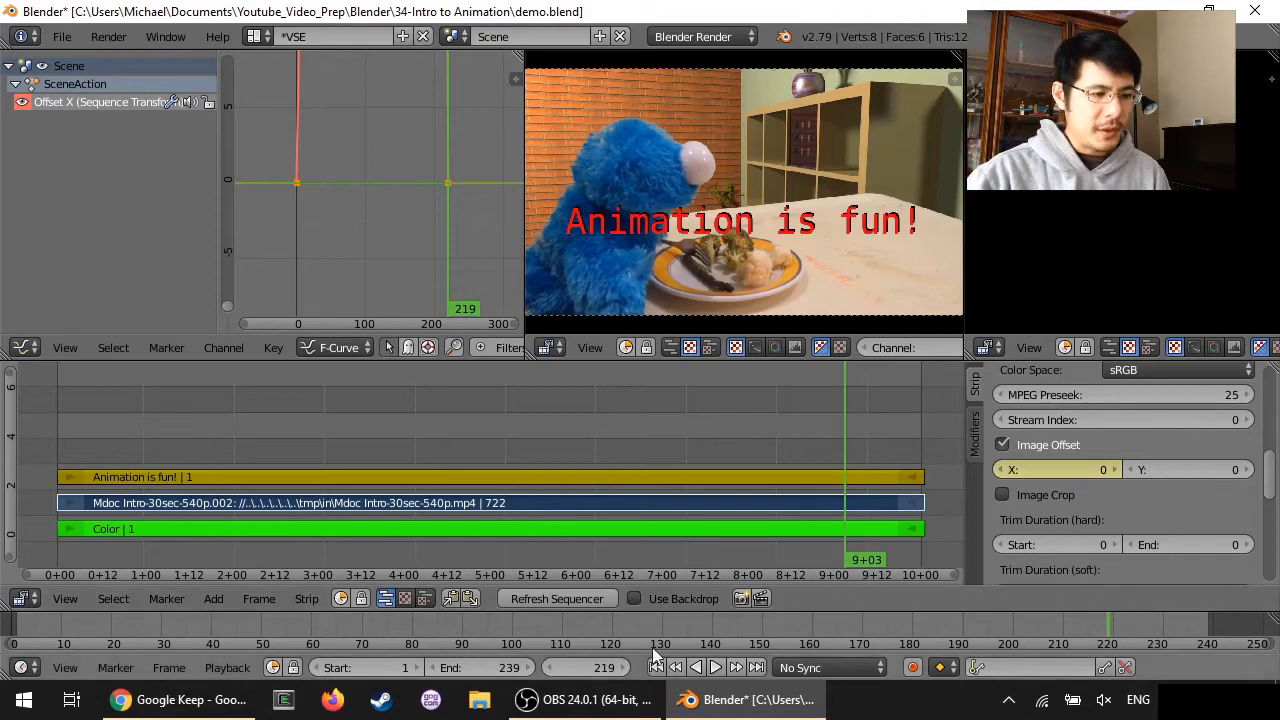
Play back the movie strip's full offset animation, and step through its keyframes in both directions, ending at frame 1
click(716, 668)
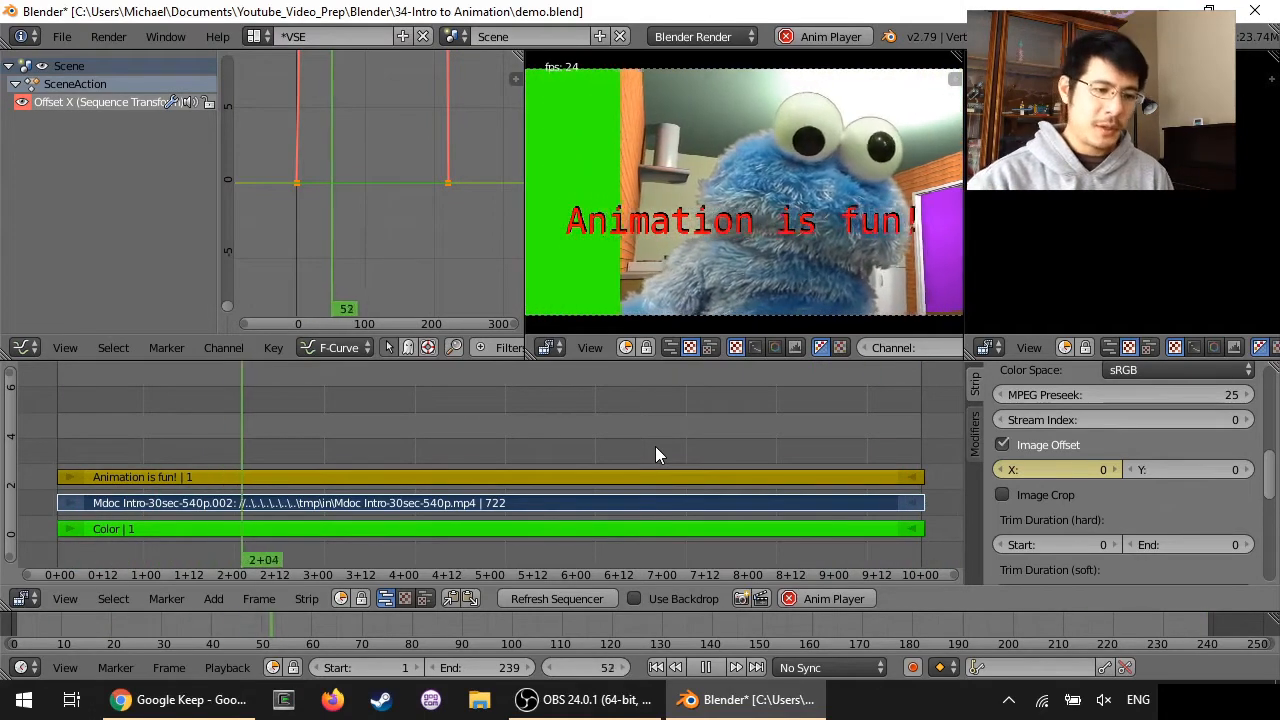
click(817, 602)
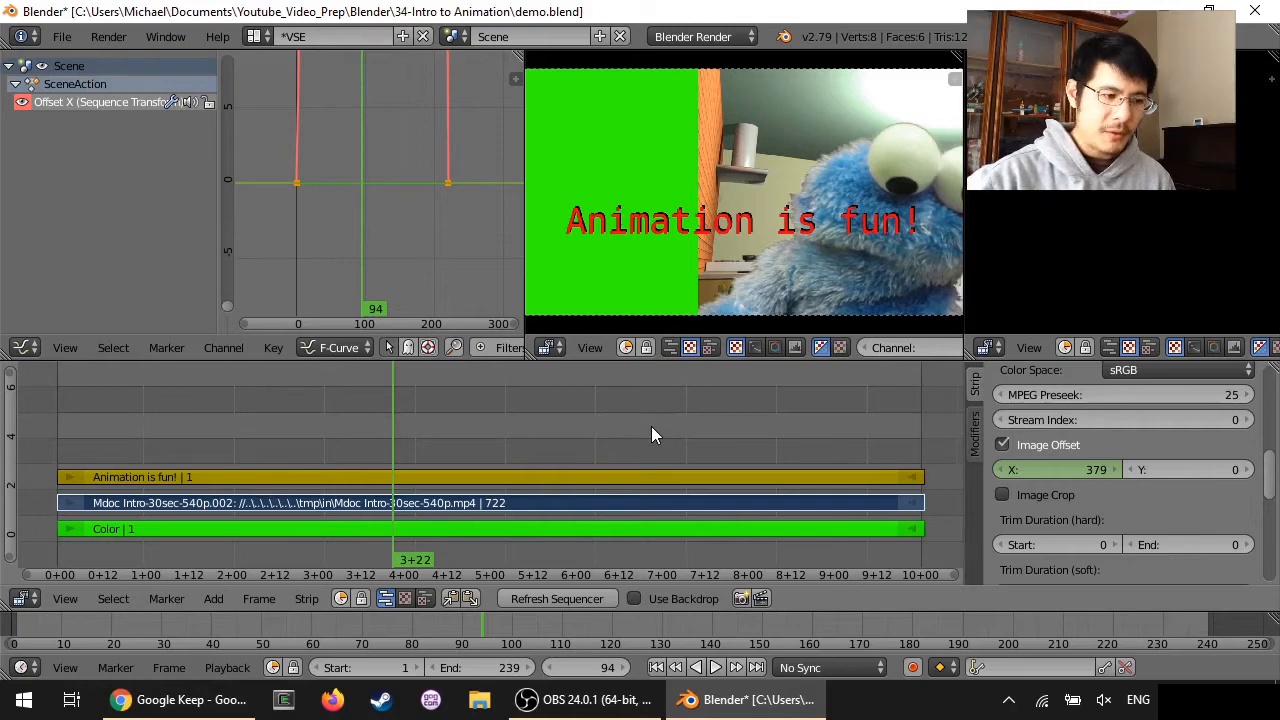
key(alt+a)
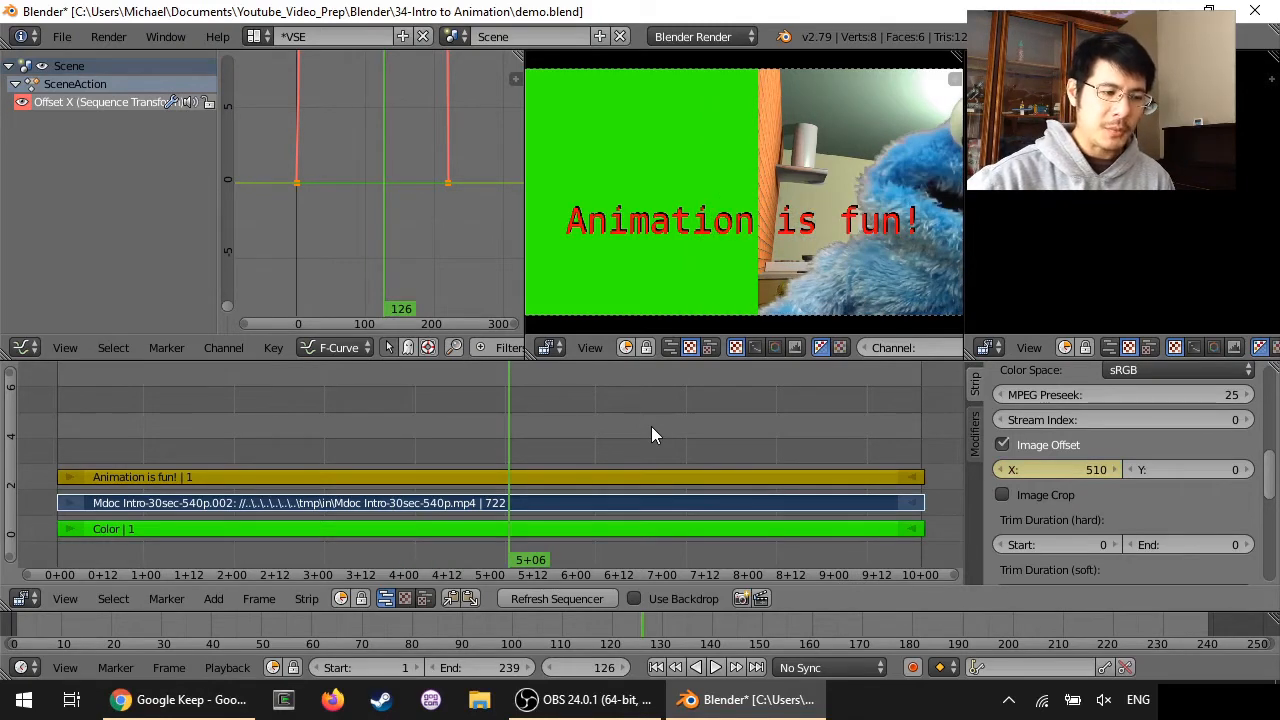
key(Up)
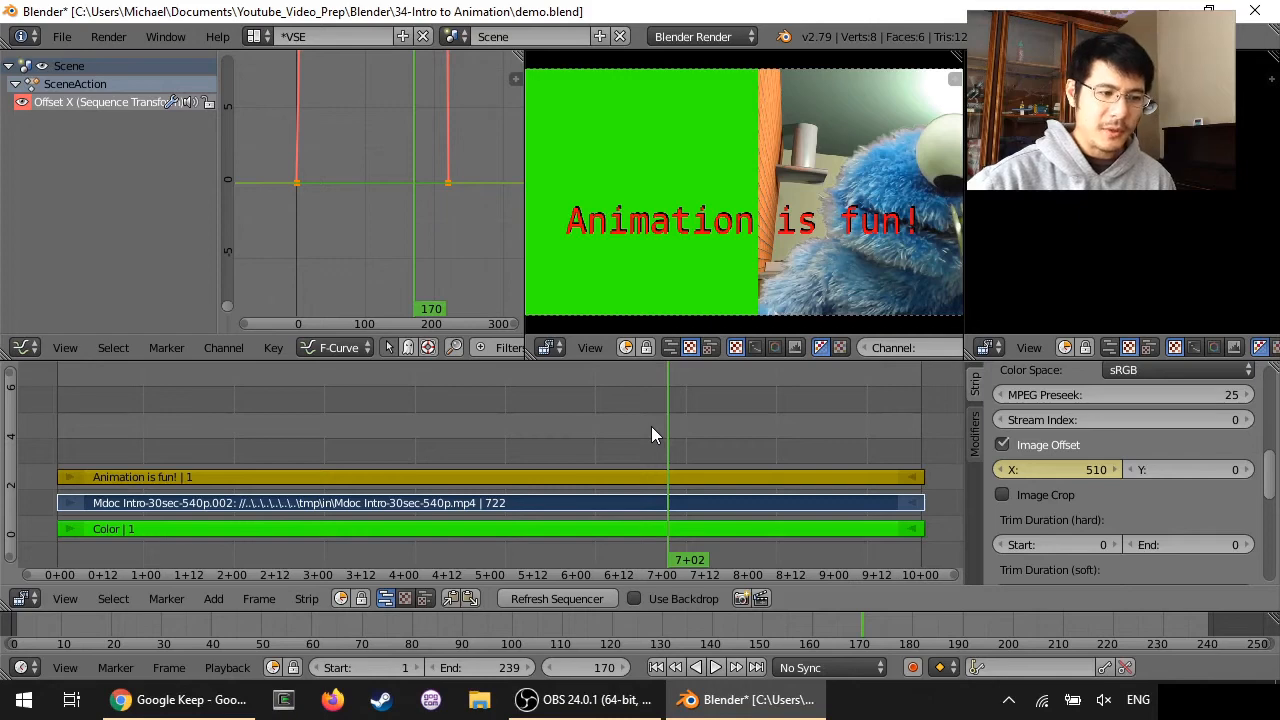
key(Up)
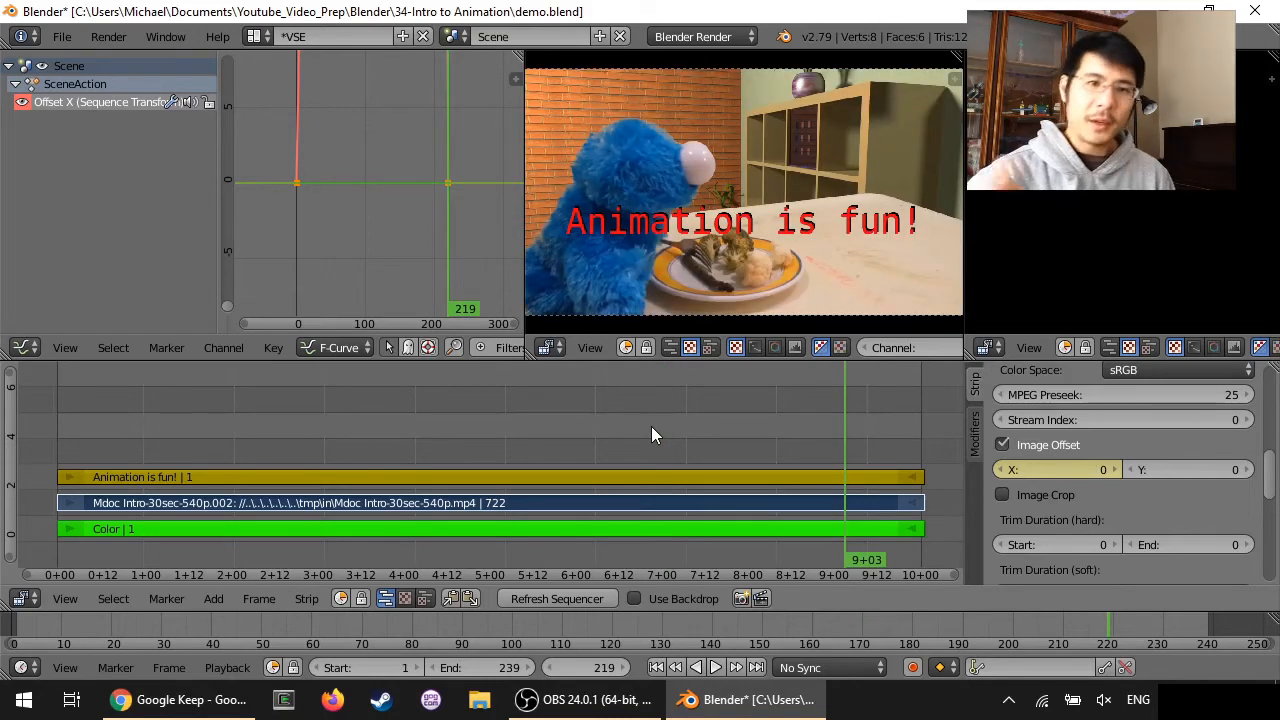
key(Up)
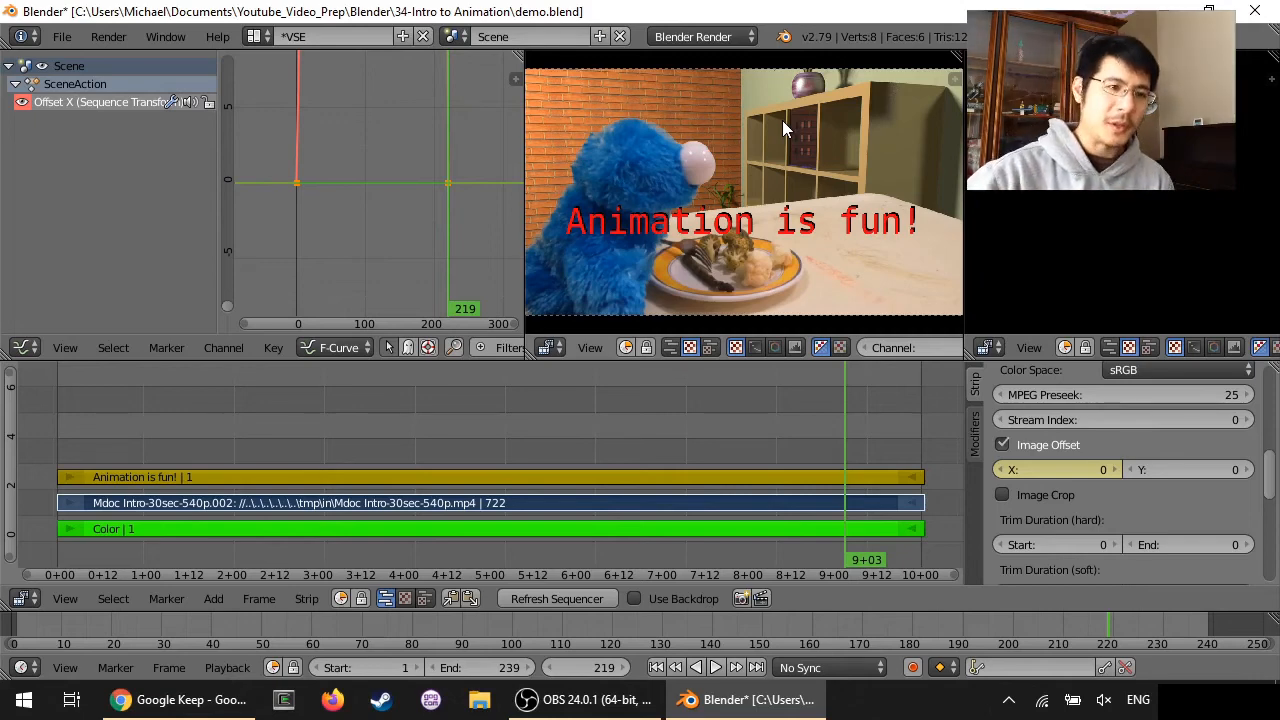
key(Down)
key(Down)
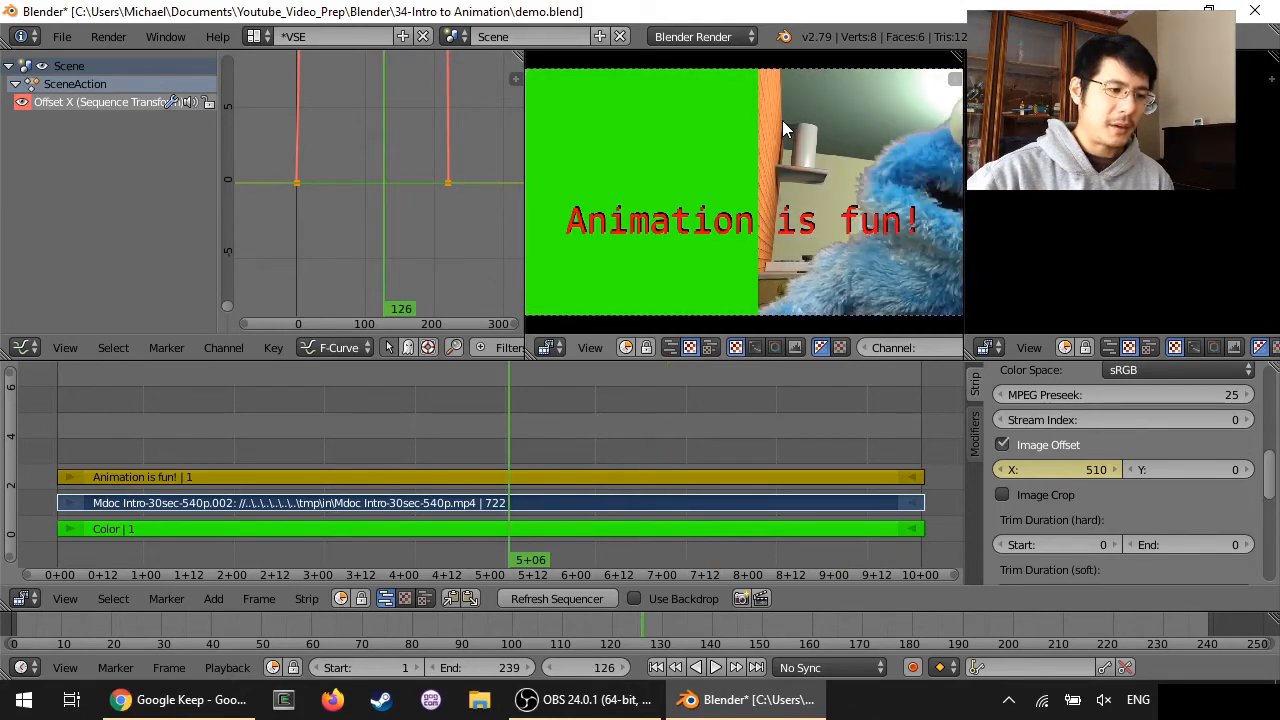
key(shift+Left)
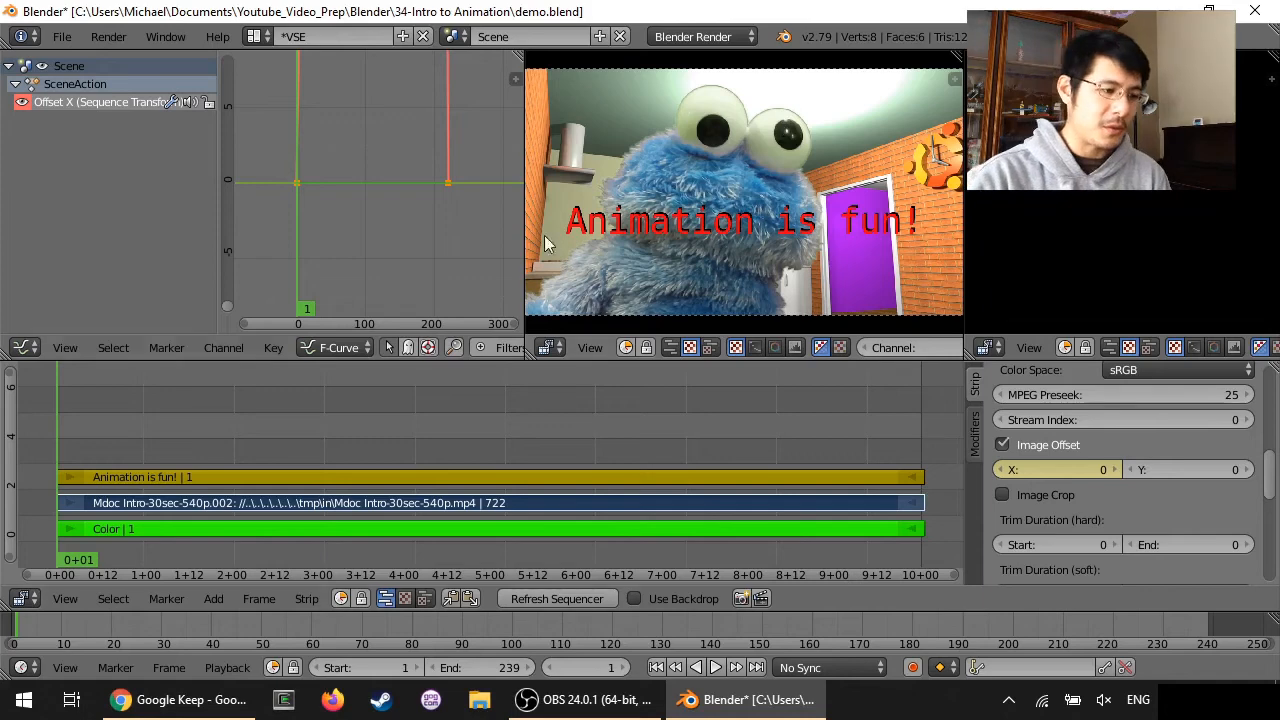
Select the "Animation is fun!" text strip to check for keyframes and review its properties, and reselect the movie strip
right_click(364, 479)
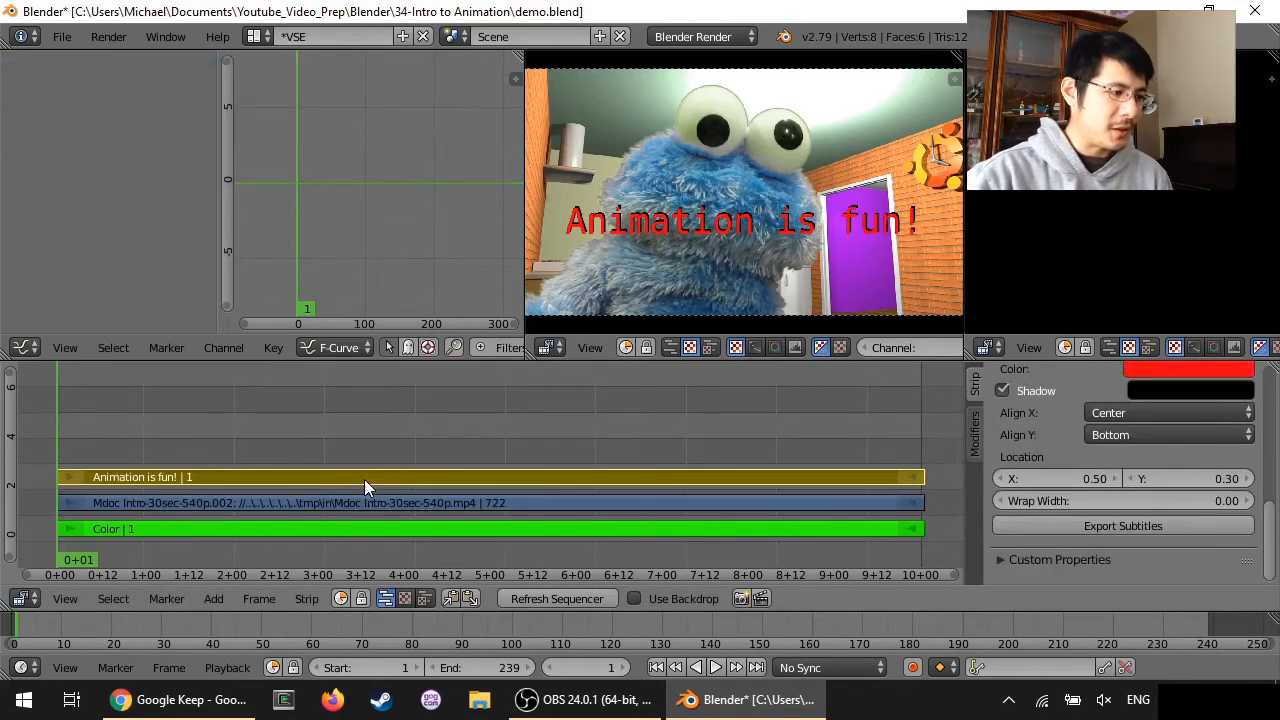
key(Up)
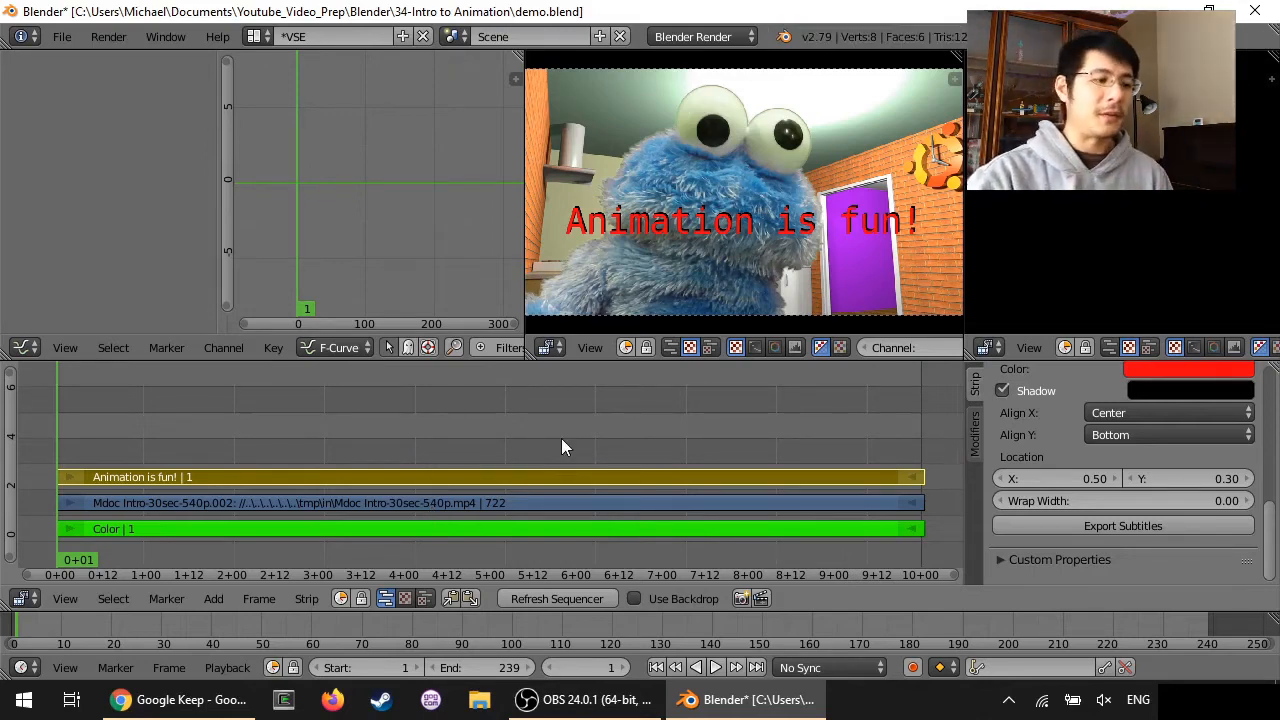
scroll(1268, 415, up, 10)
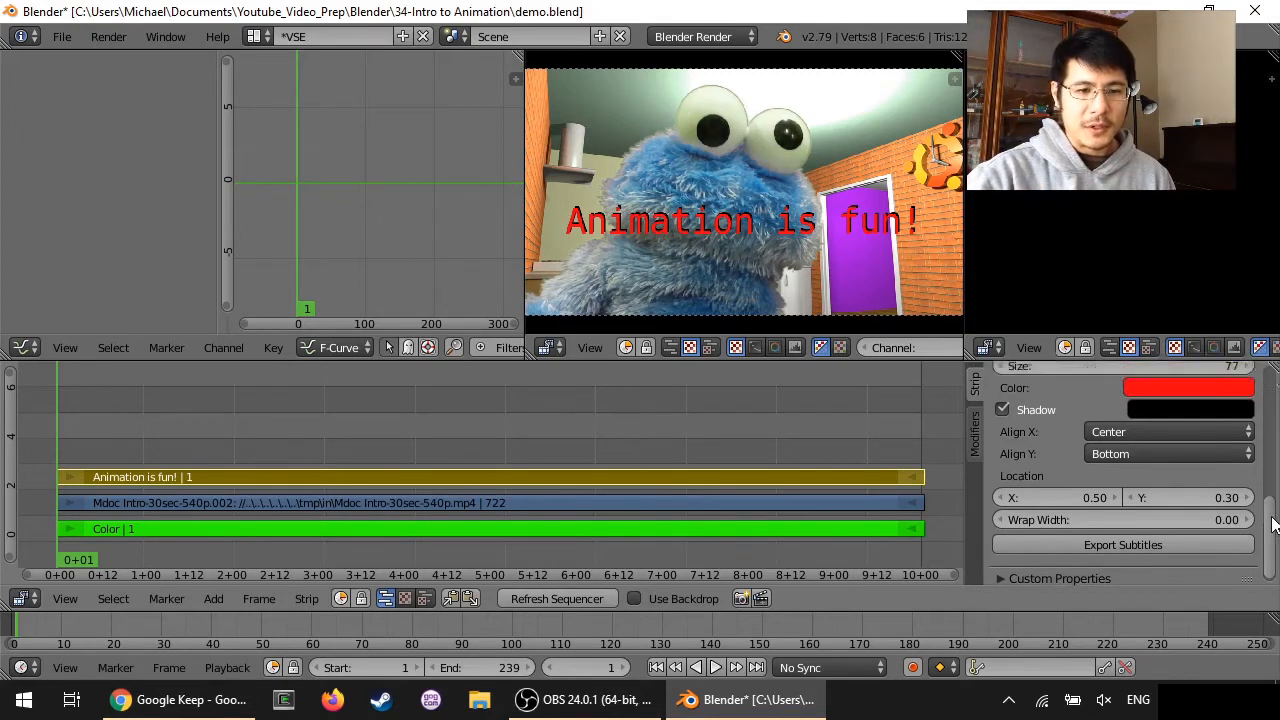
scroll(1268, 415, down, 10)
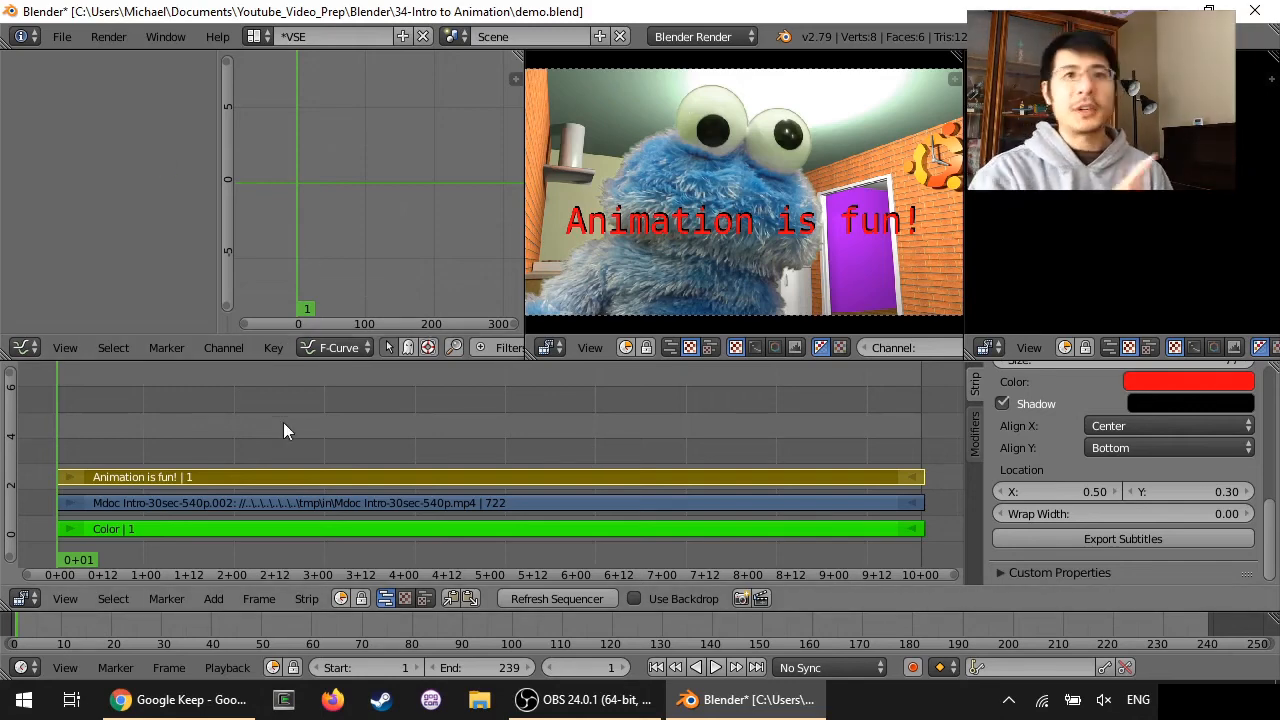
right_click(315, 505)
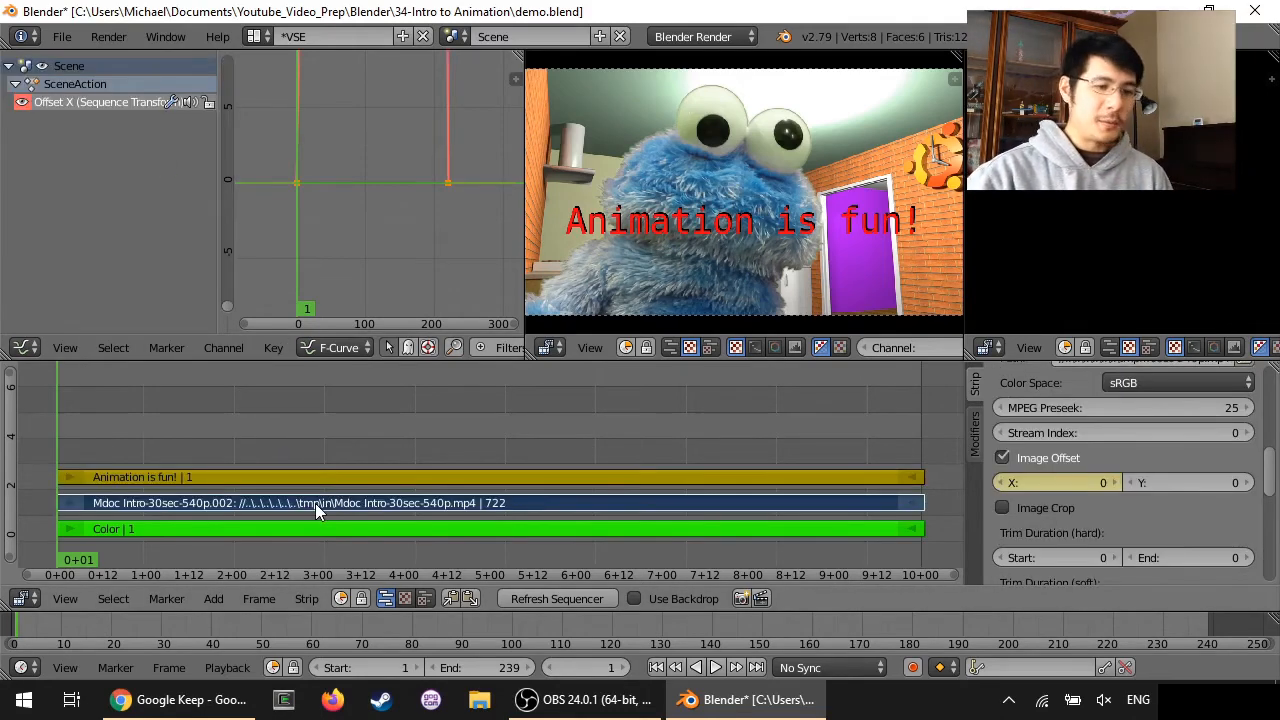